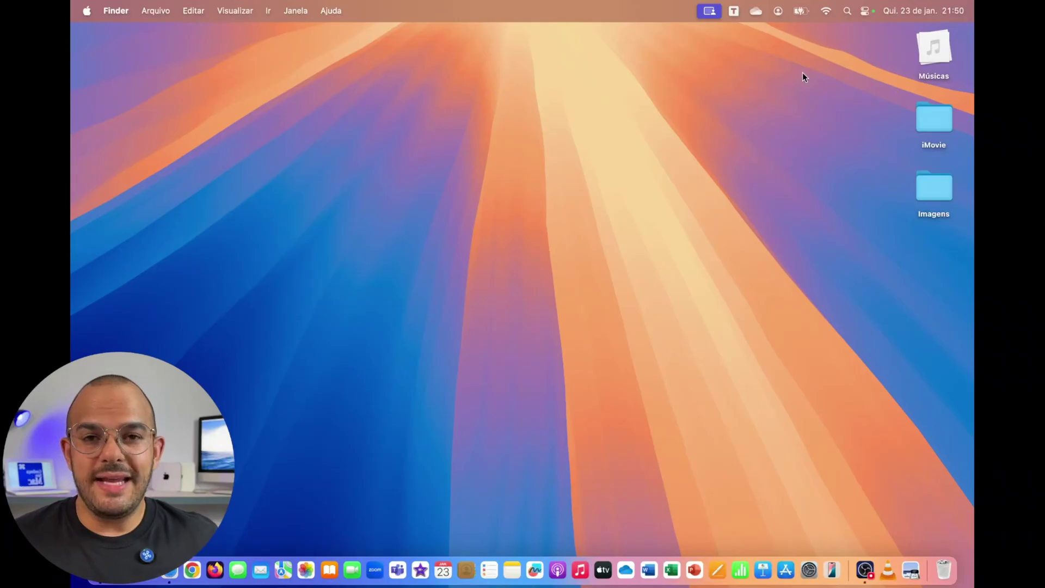
- Open Spotlight search and move its search bar to the middle of the desktop
left_click(845, 16)
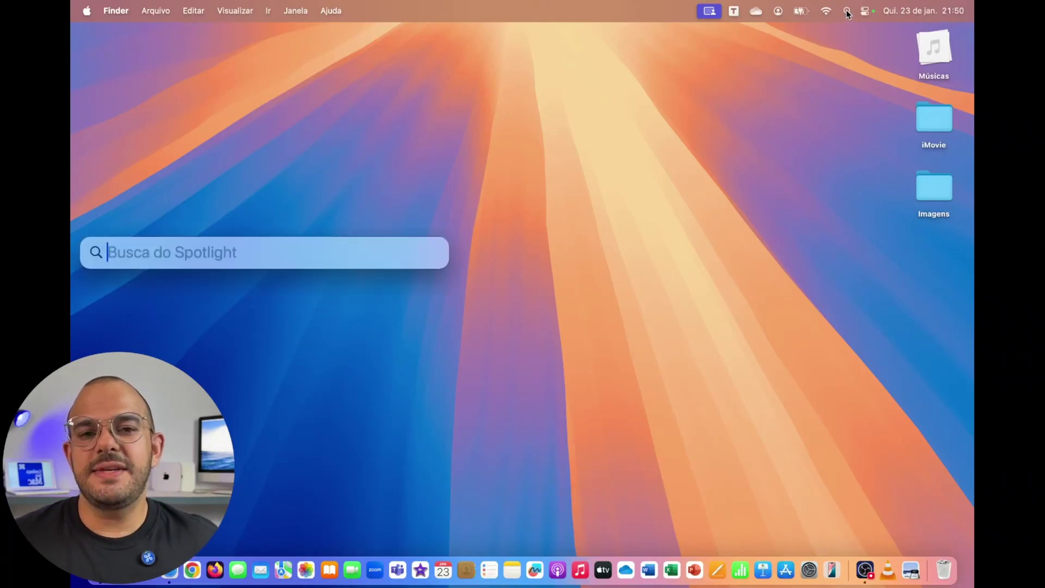
left_click_drag(229, 269, 445, 279)
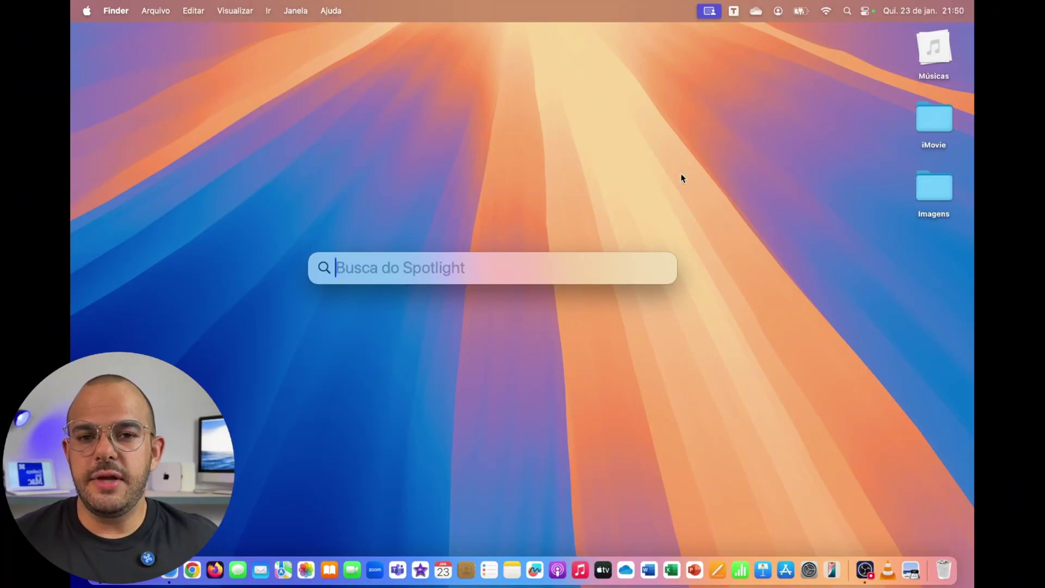
left_click_drag(316, 268, 346, 254)
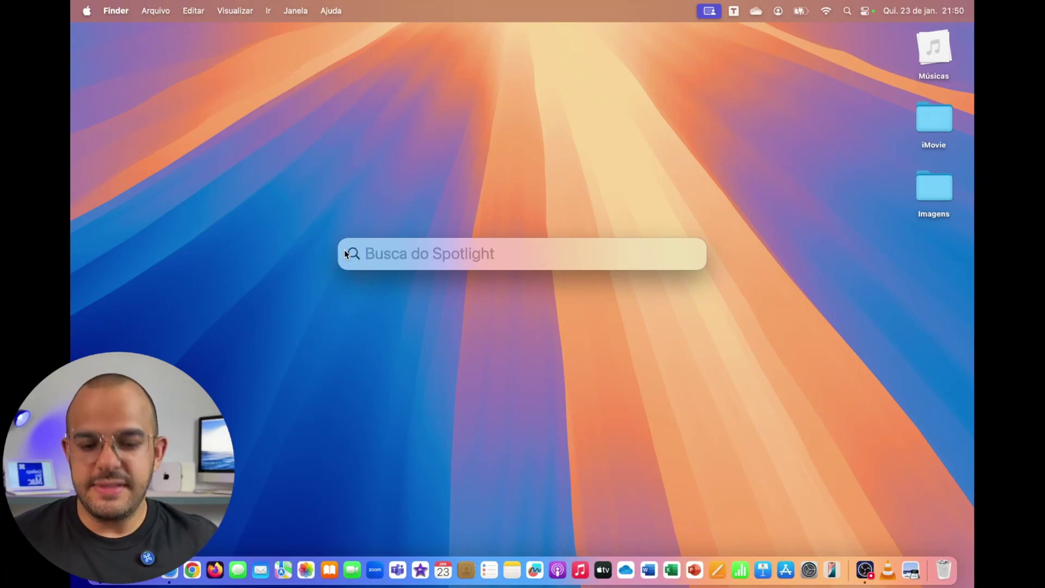
- Search the Mac for "fotos" and clear the query
type("fotos")
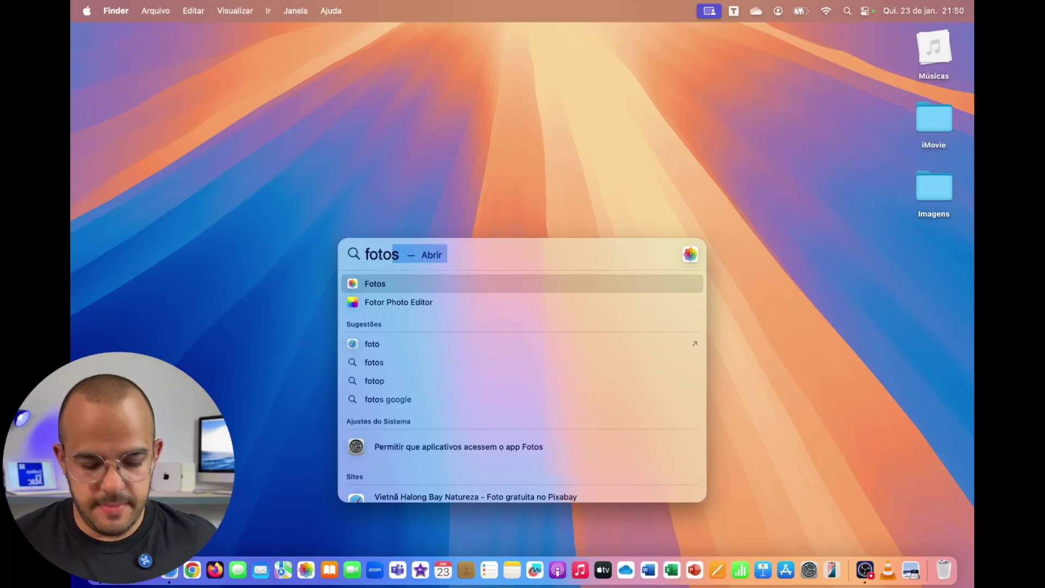
key("BackSpace")
key("BackSpace")
key("BackSpace")
key("BackSpace")
key("BackSpace")
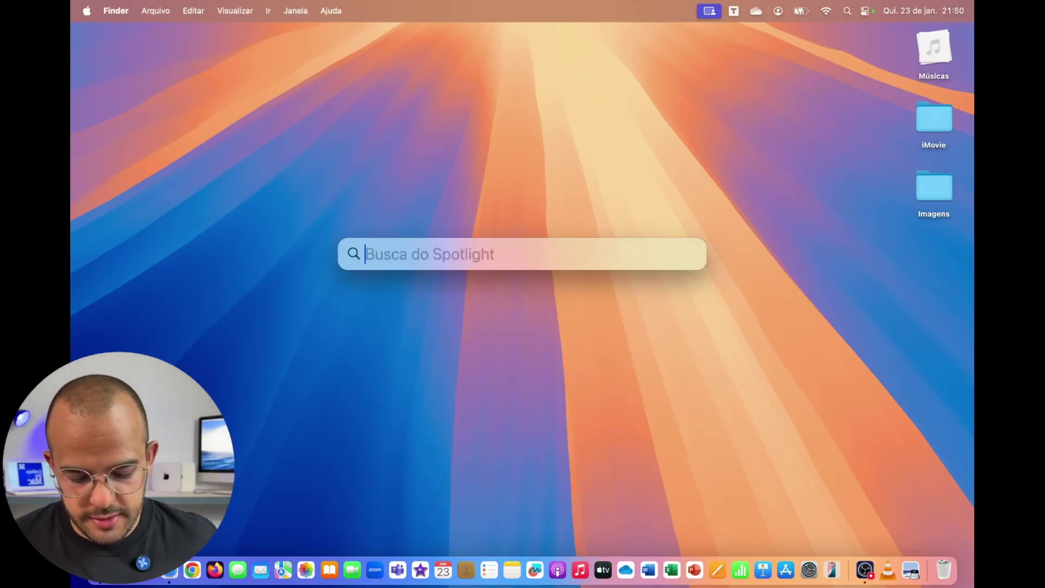
- Search for "imagem", look through the suggested apps, sites and settings, and clear the query
type("imagem")
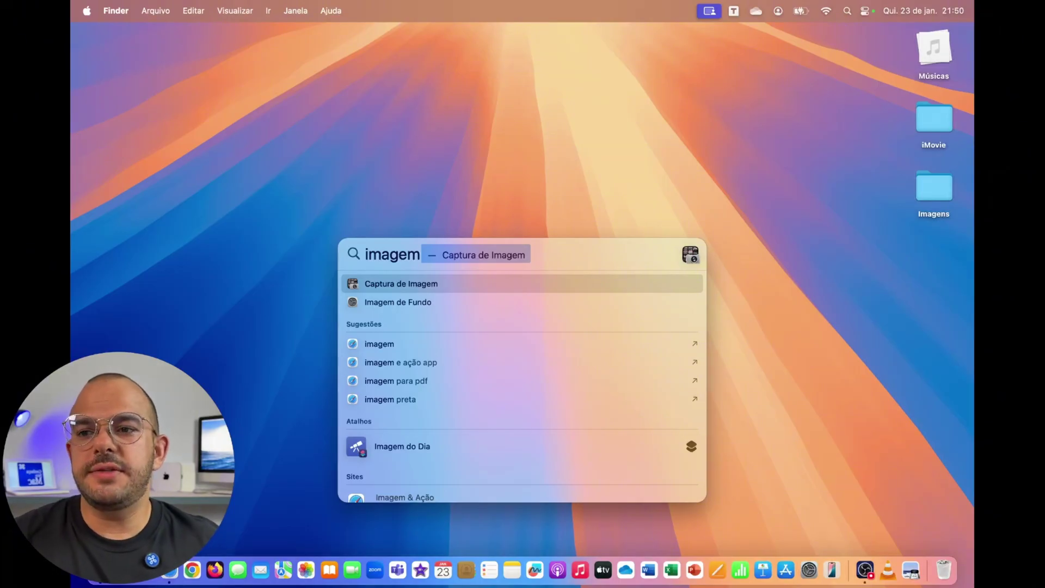
scroll(422, 393, "down", 5)
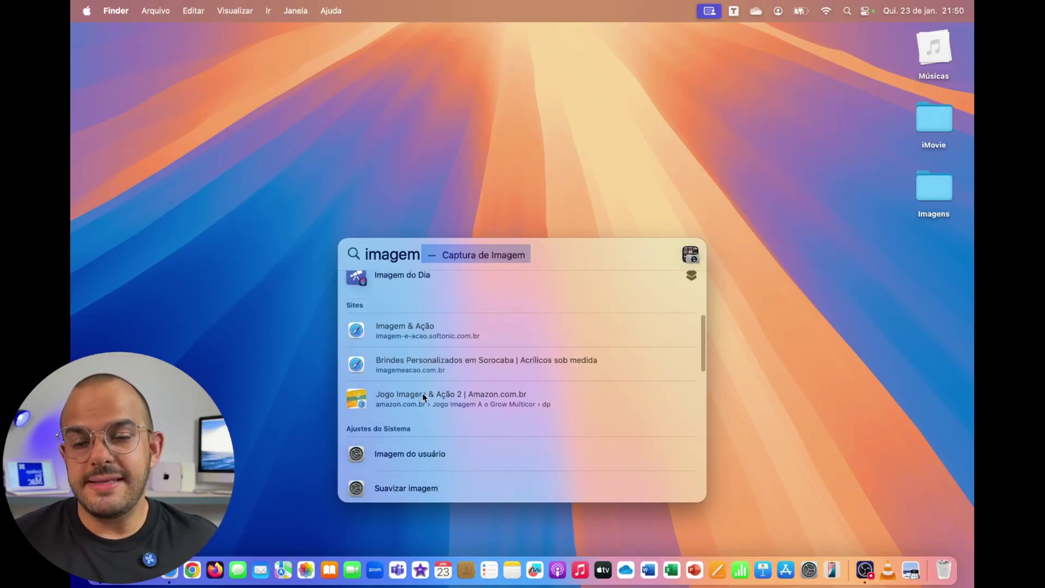
scroll(422, 393, "up", 5)
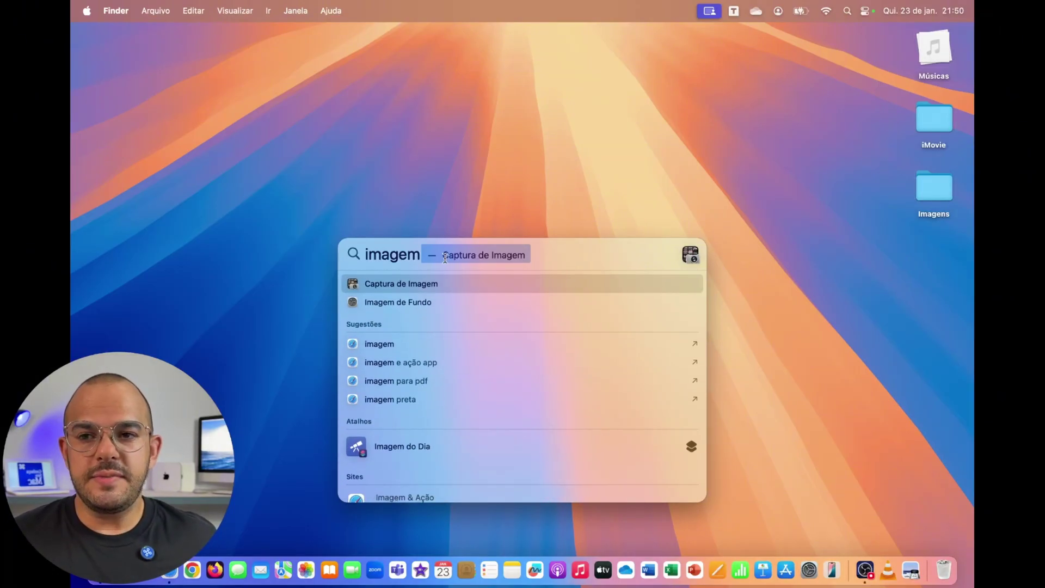
key("BackSpace")
key("BackSpace")
key("BackSpace")
key("BackSpace")
key("BackSpace")
key("BackSpace")
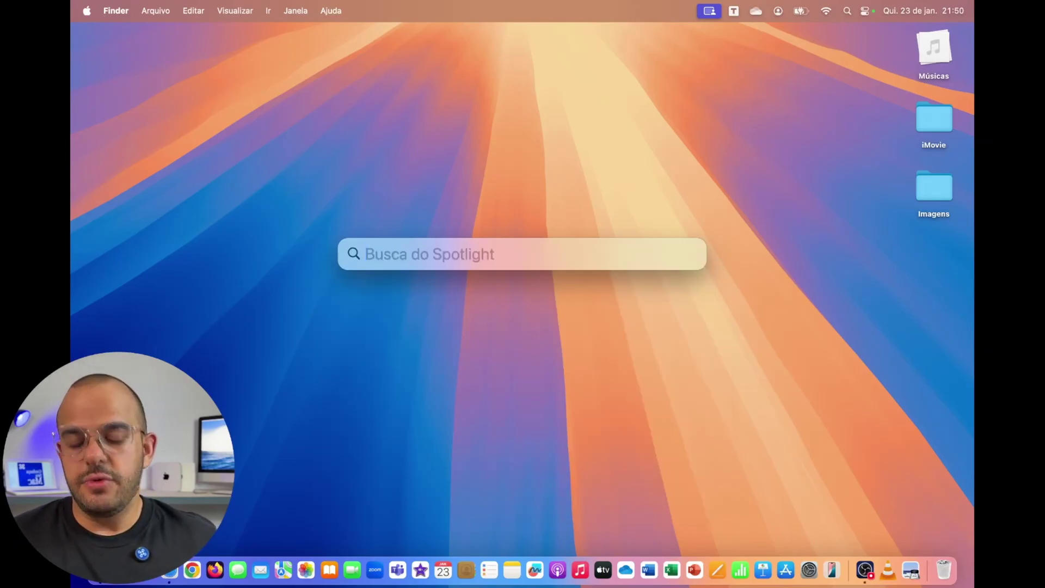
- Search for "business", review the matching documents, messages, photos and help topics, and clear the query
type("busin")
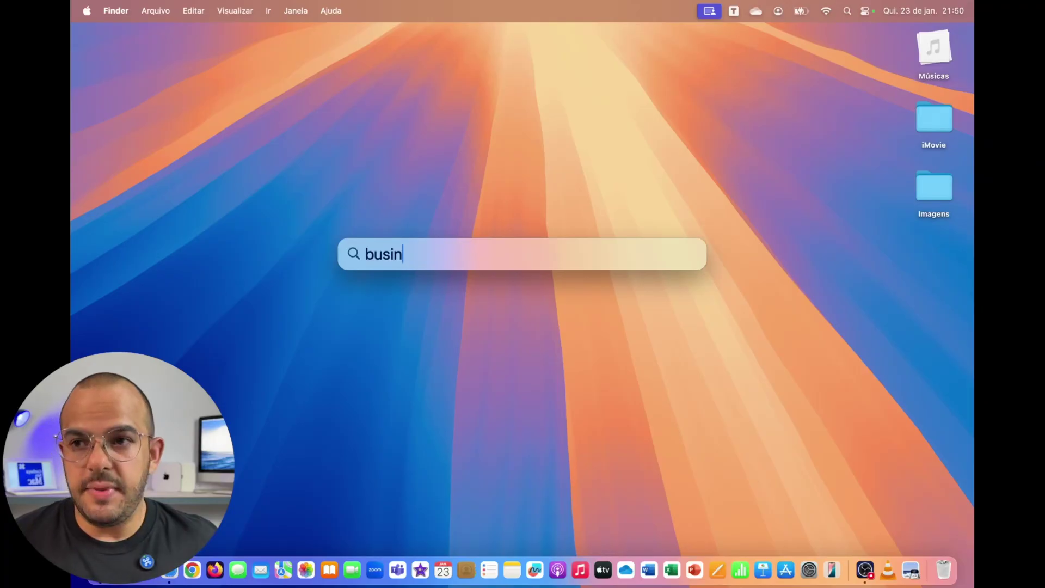
type("ess")
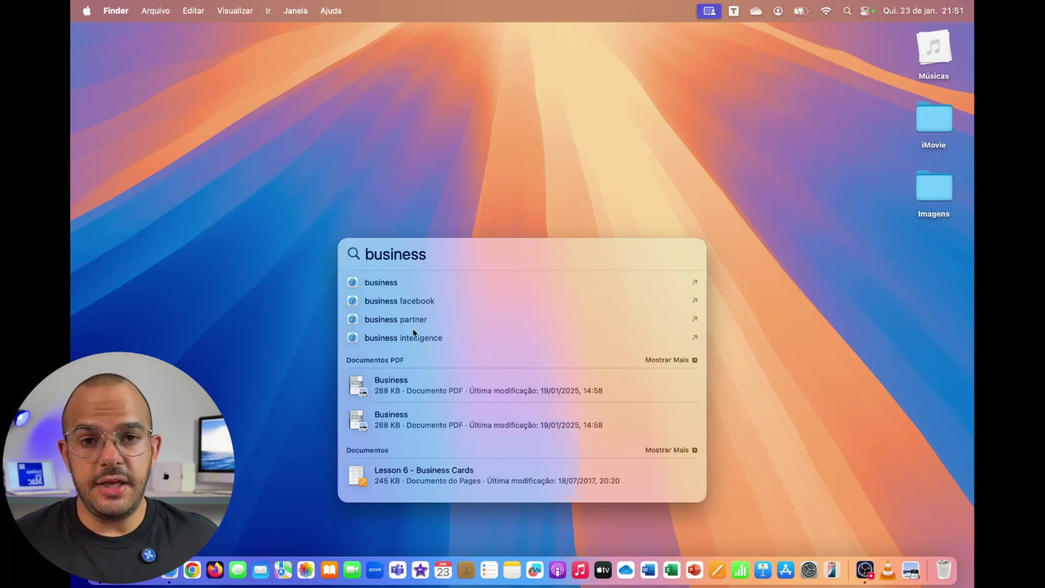
scroll(413, 327, "down", 3)
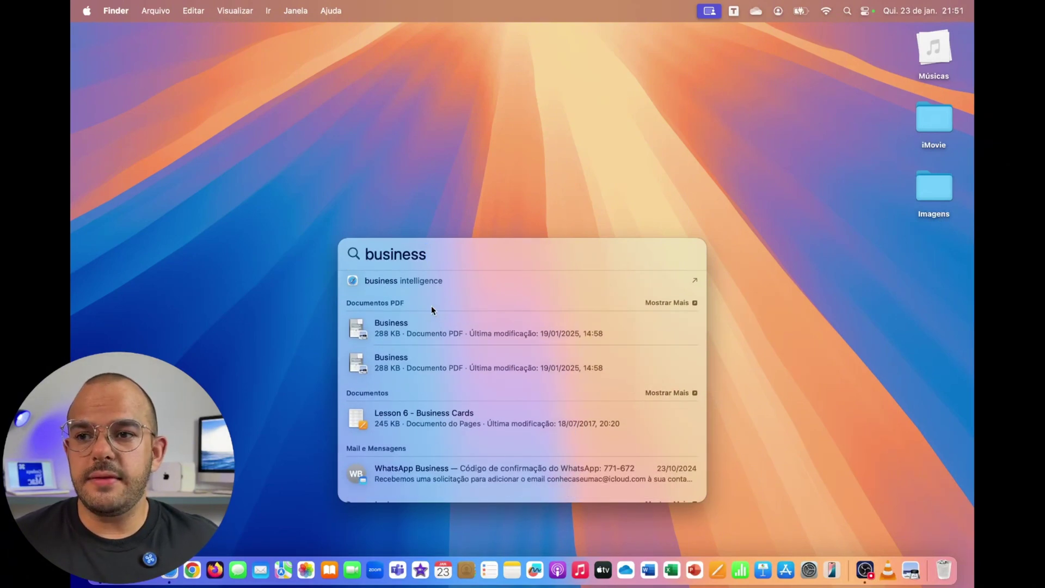
scroll(412, 369, "down", 3)
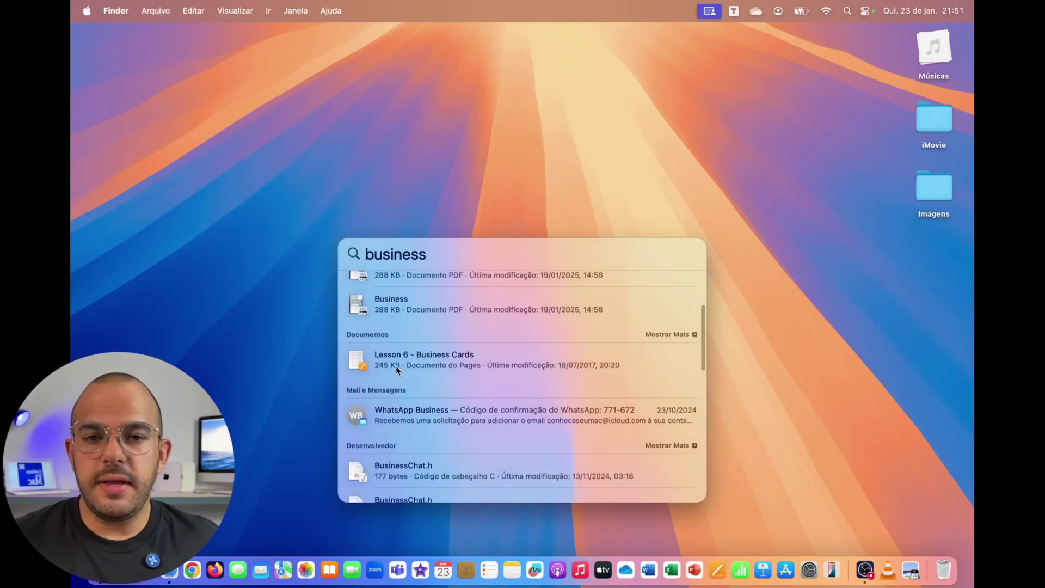
scroll(395, 366, "down", 3)
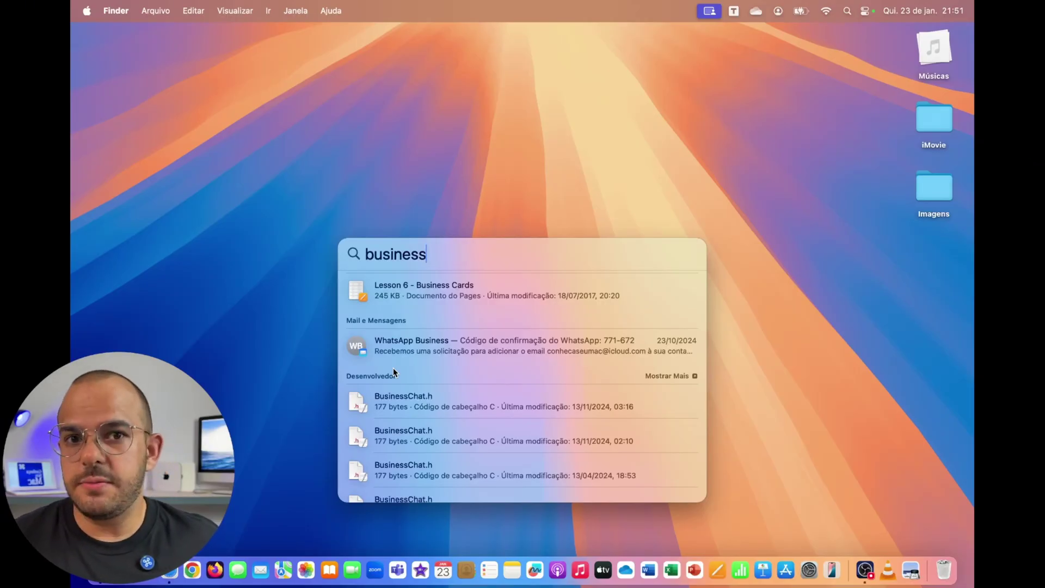
scroll(421, 355, "down", 6)
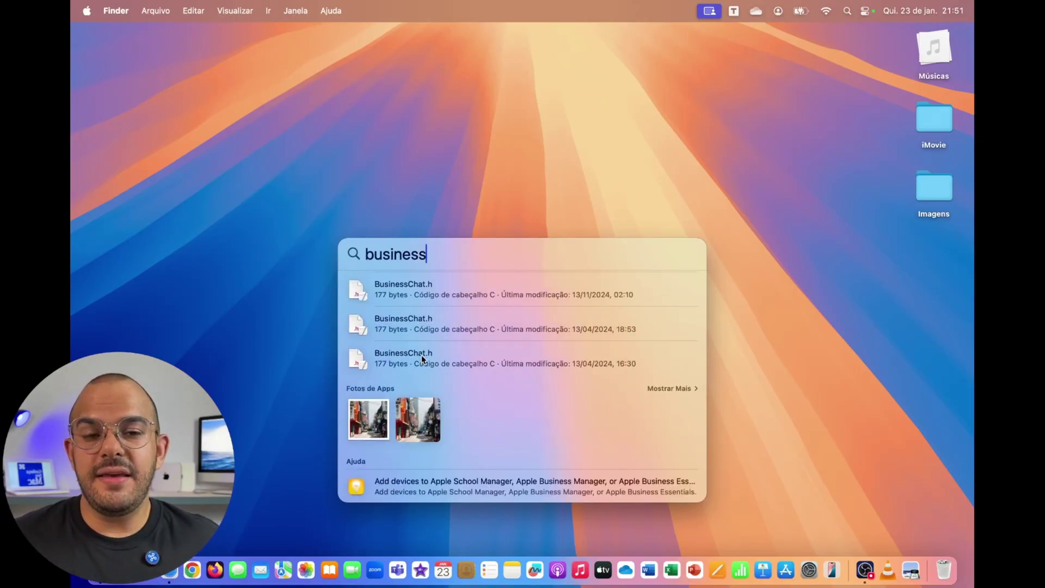
scroll(422, 356, "down", 2)
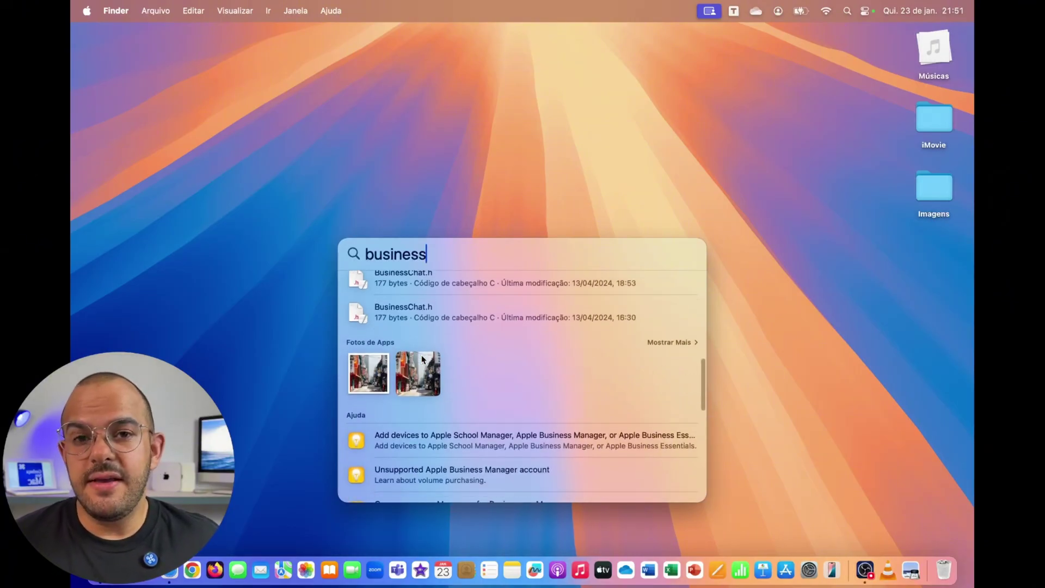
scroll(418, 362, "down", 2)
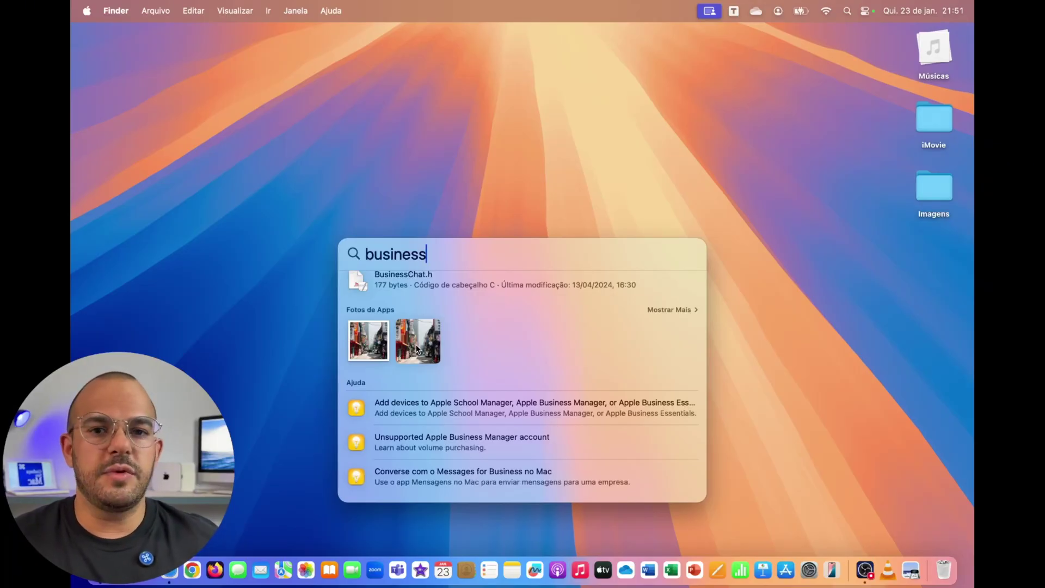
scroll(416, 347, "up", 3)
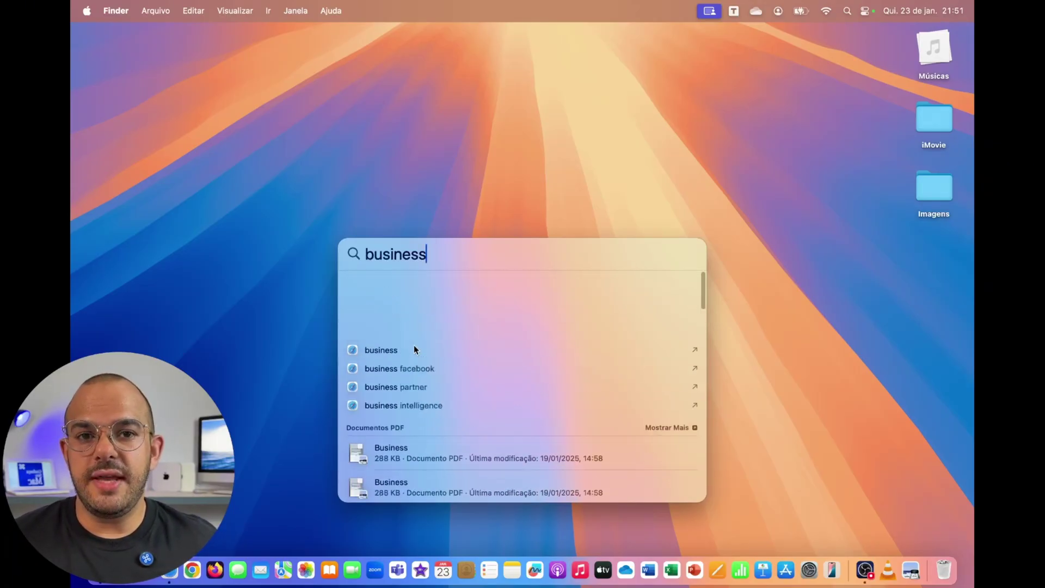
key("Escape")
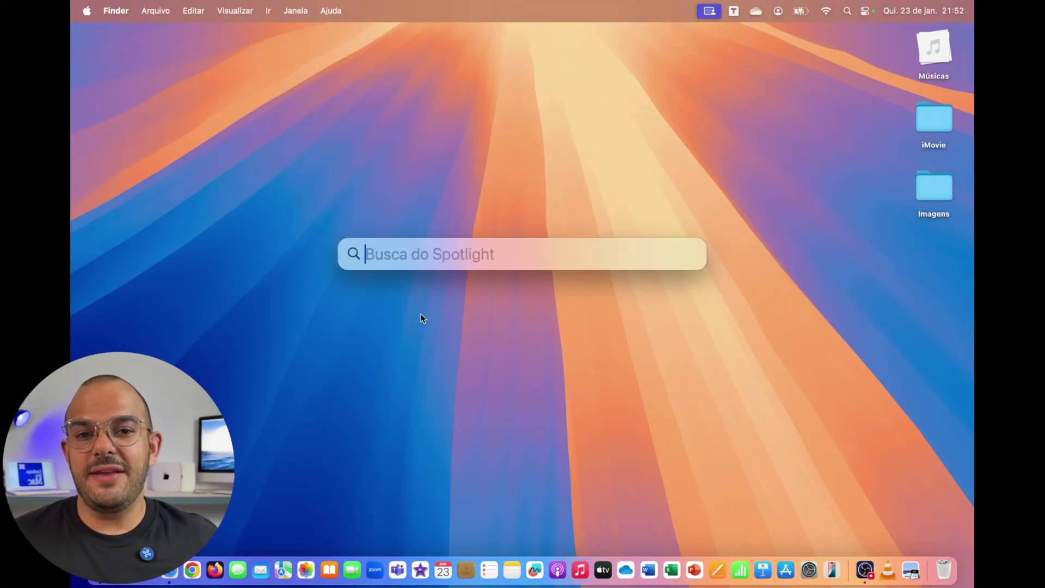
- Calculate 14,9+23,90+32,90 in the search bar and select the result
type("1")
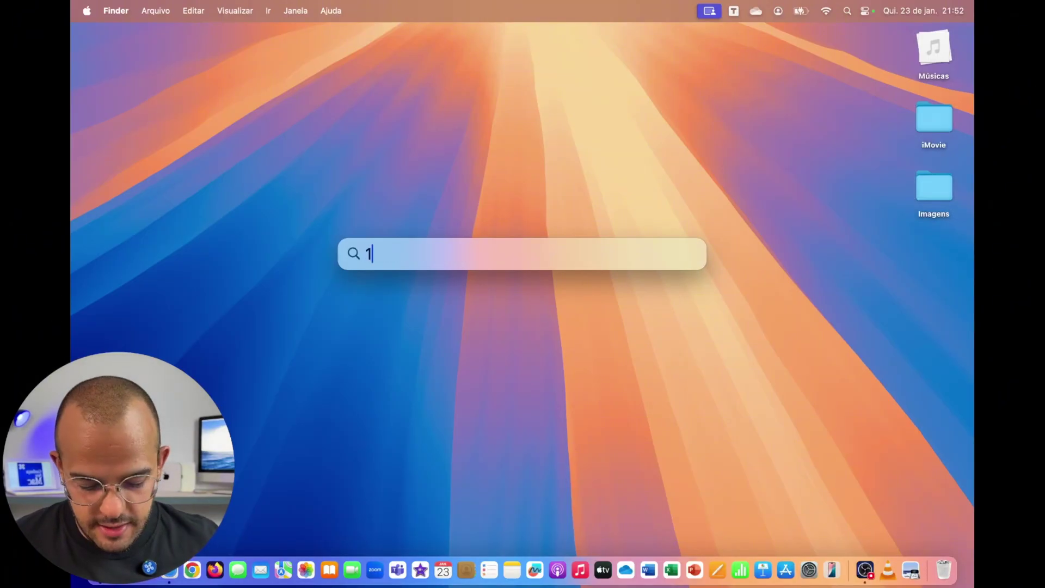
type("4,9")
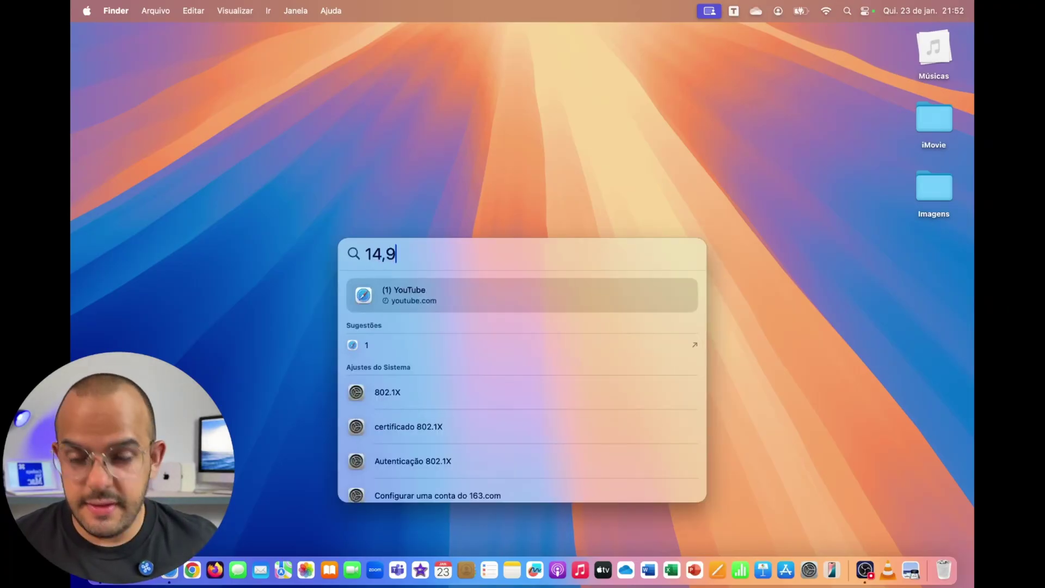
type("+")
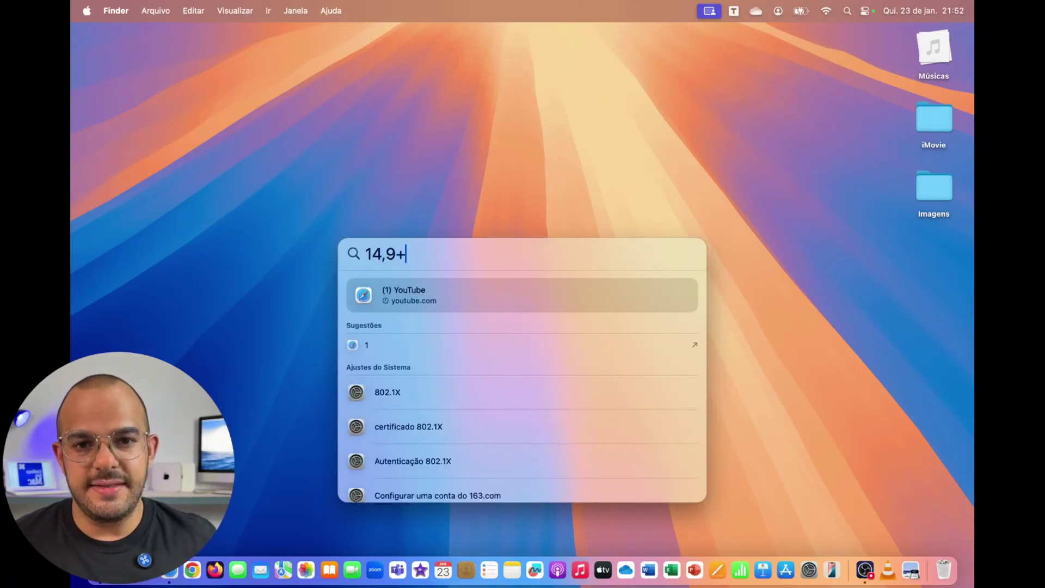
type("23,90")
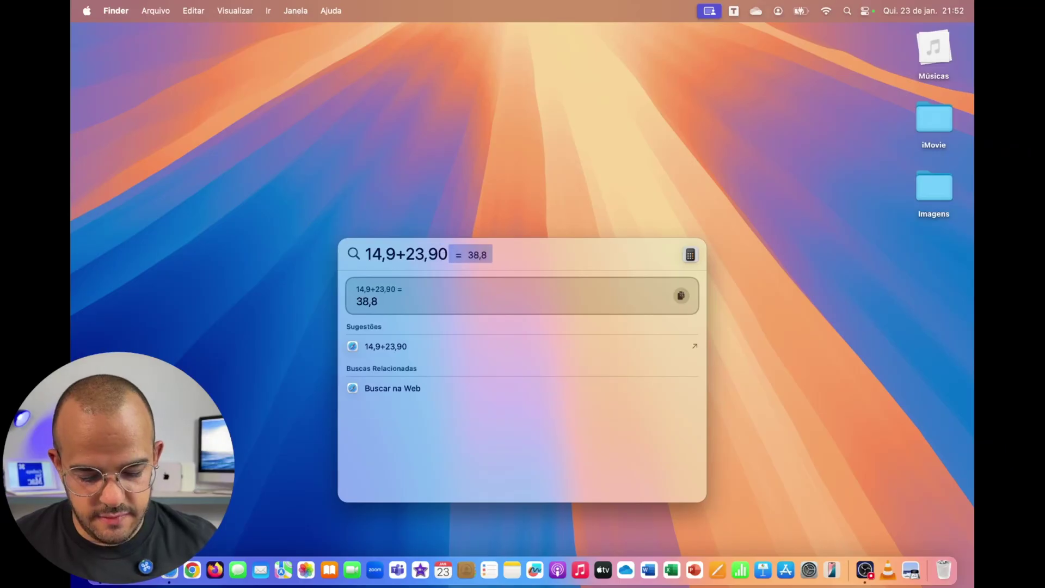
type("+")
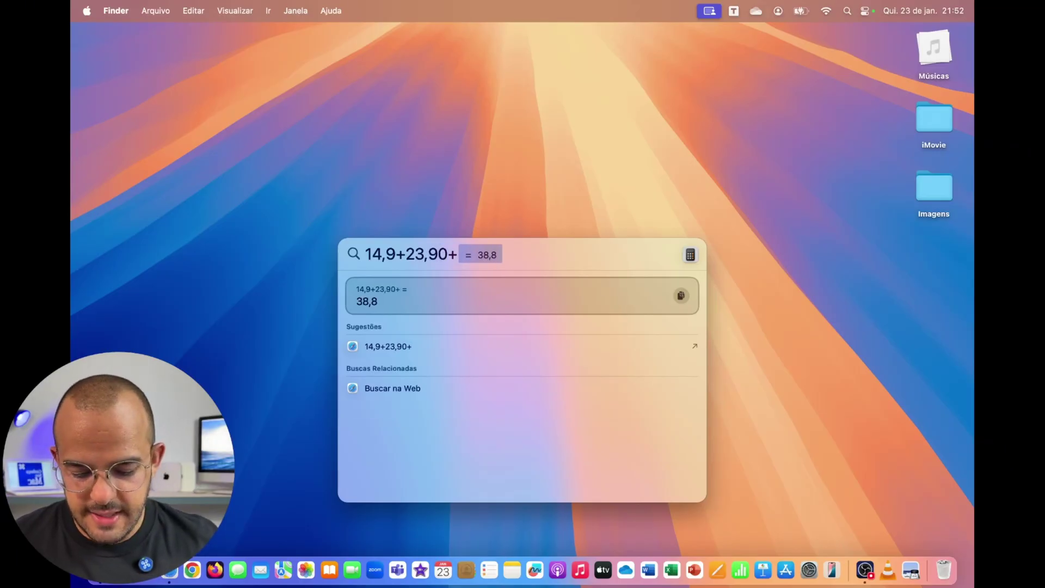
type("32,90")
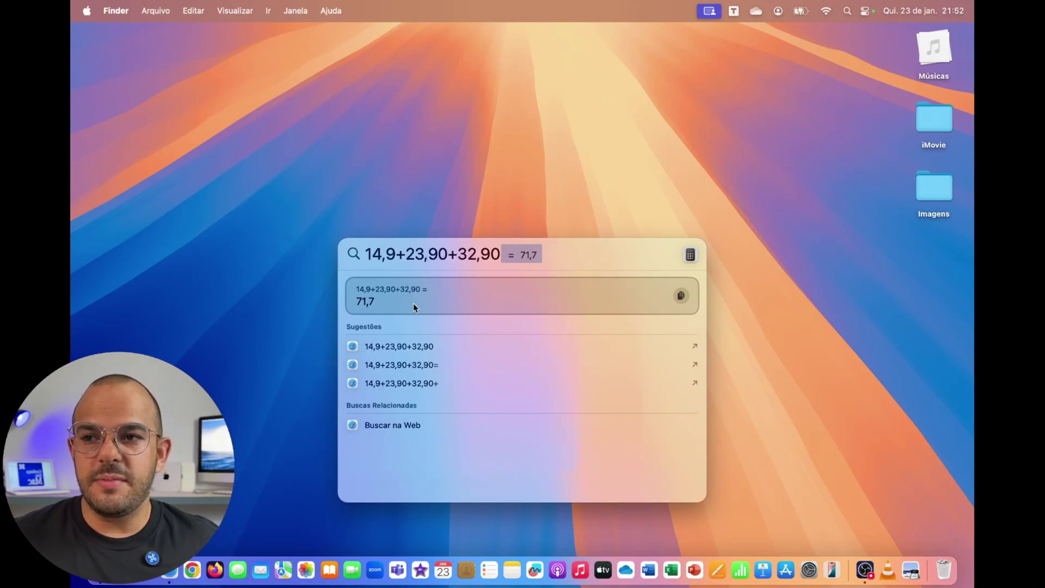
left_click_drag(356, 303, 383, 305)
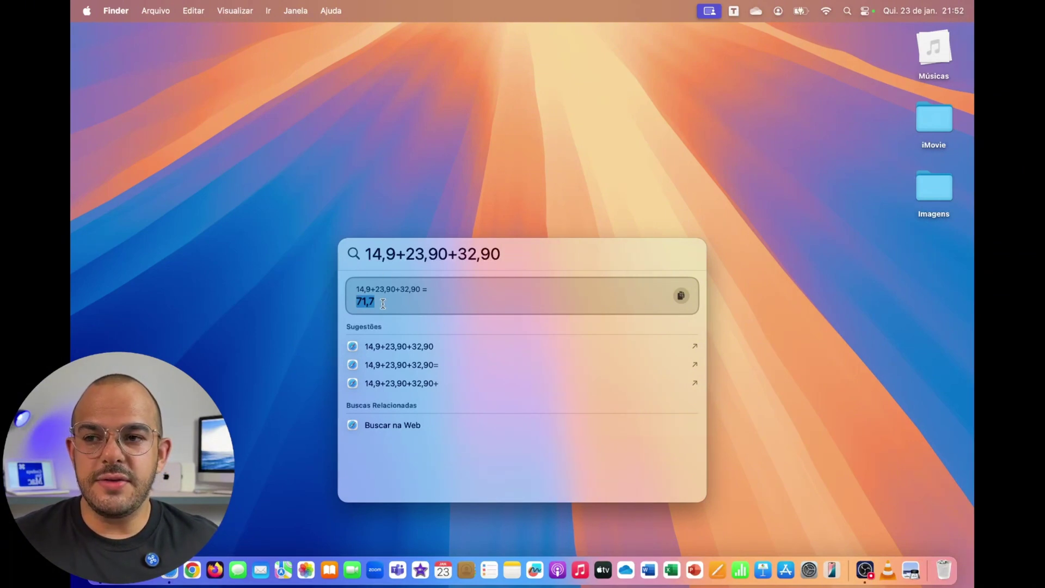
- Enclose the whole sum in parentheses and multiply it by 2
left_click(603, 254)
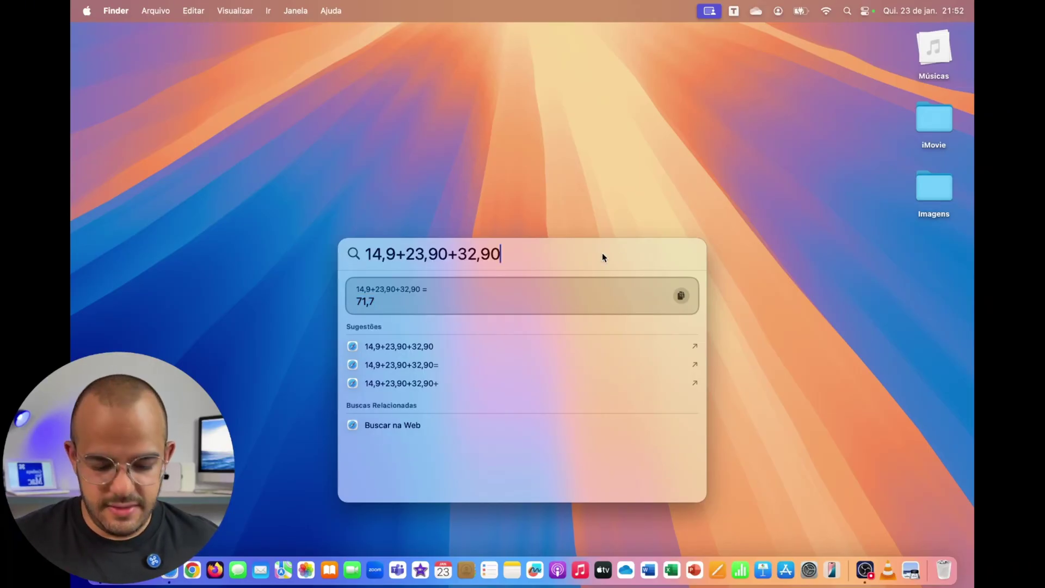
type(")")
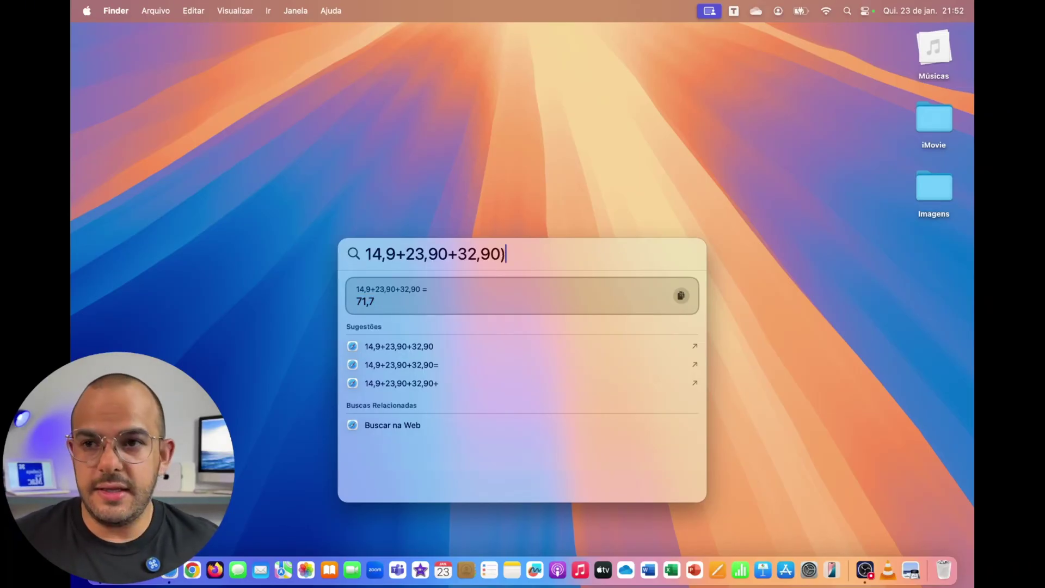
left_click(364, 254)
type("(")
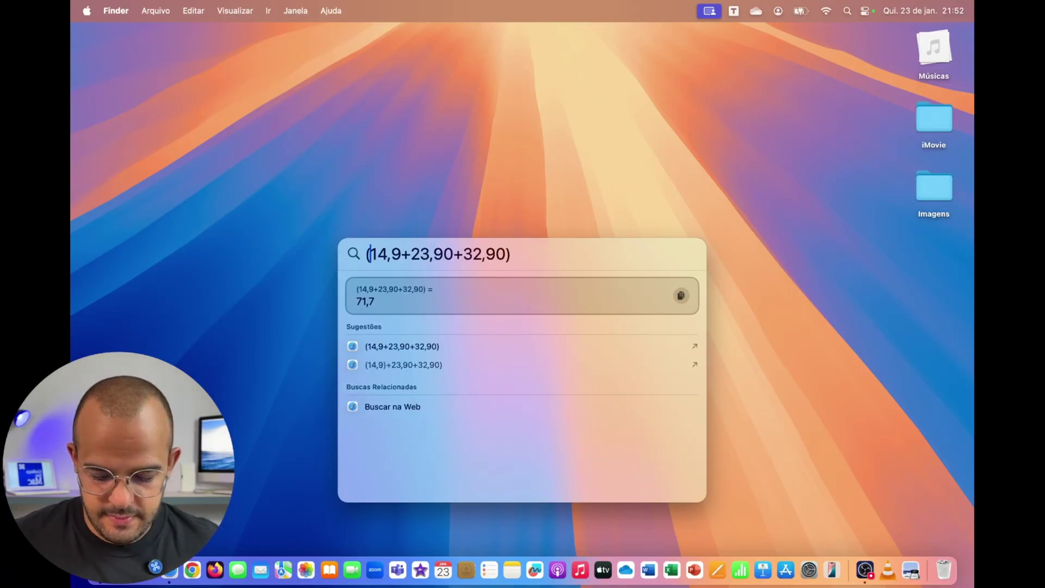
left_click(513, 253)
type("*")
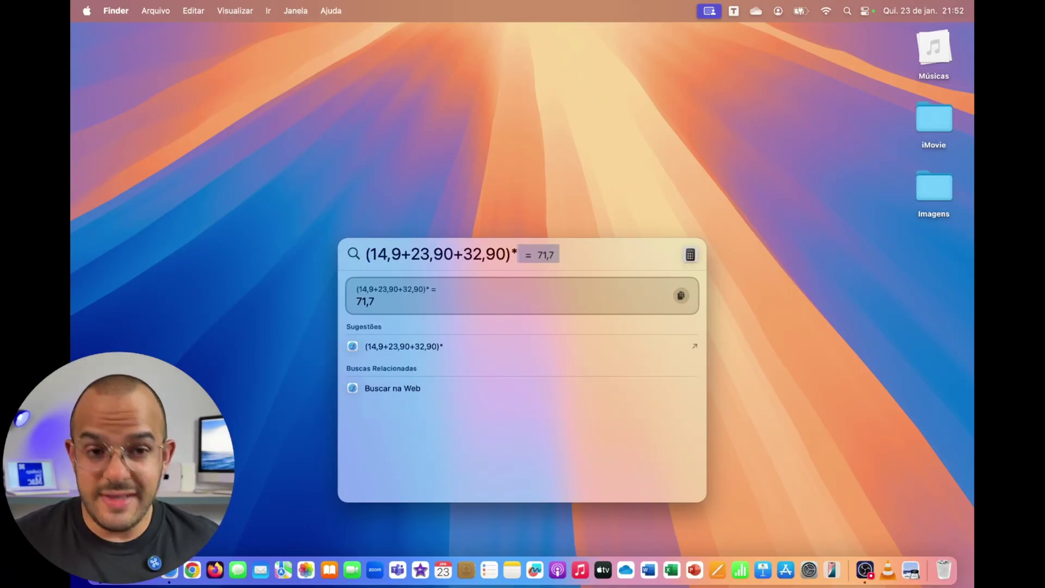
type("2")
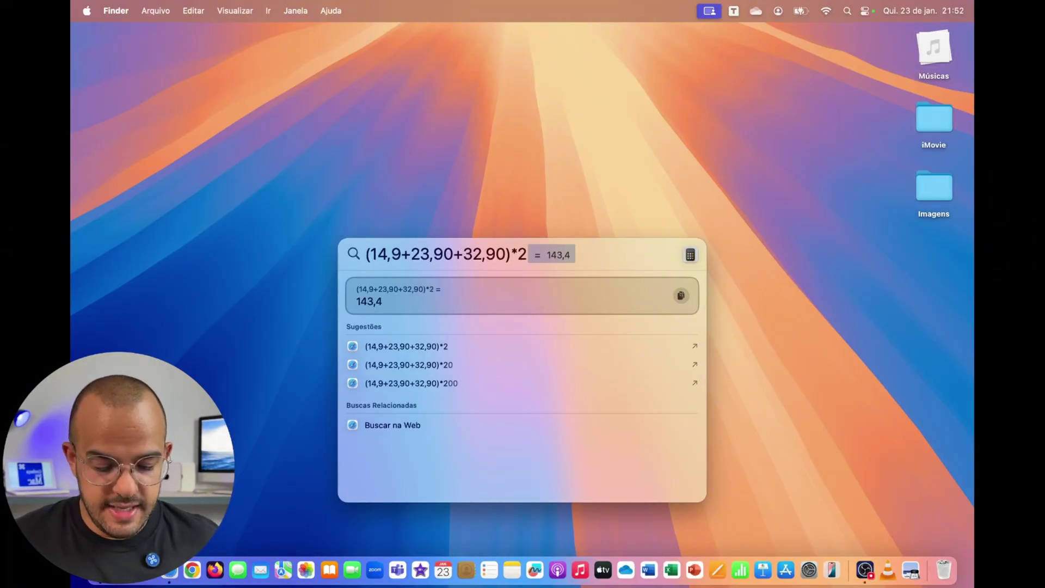
- Enclose the multiplied expression in an outer pair of parentheses and divide it by 2
type(")")
left_click(373, 254)
type("(")
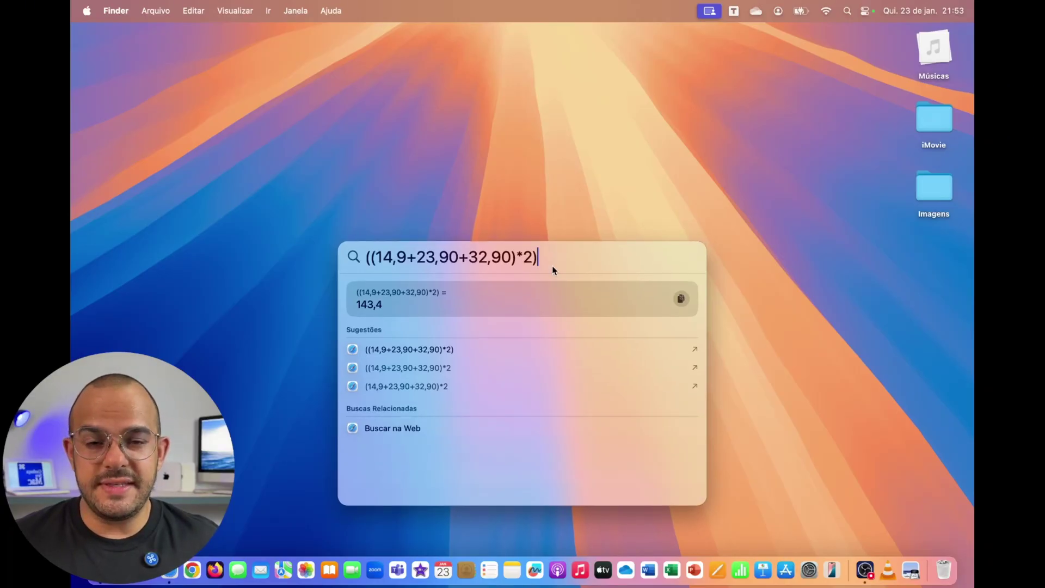
type("/2")
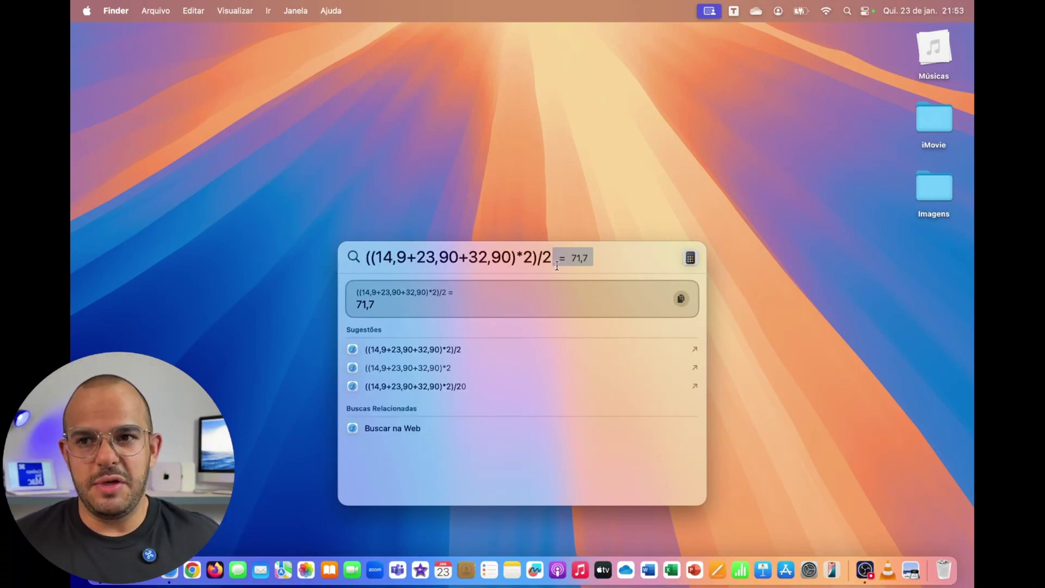
type("3")
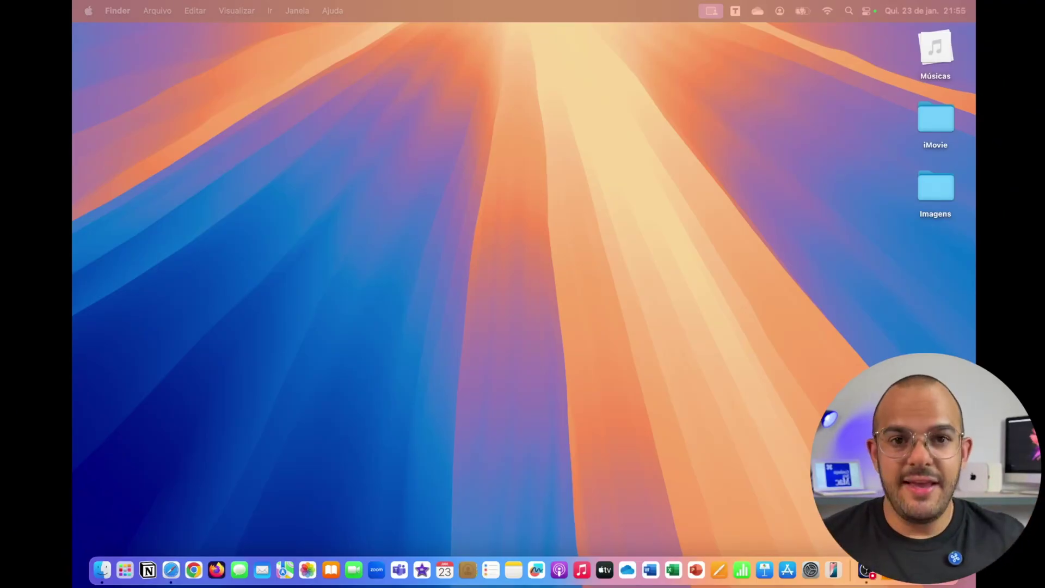
- Open Spotlight and enter "Command+V" as the search query
key("super+space")
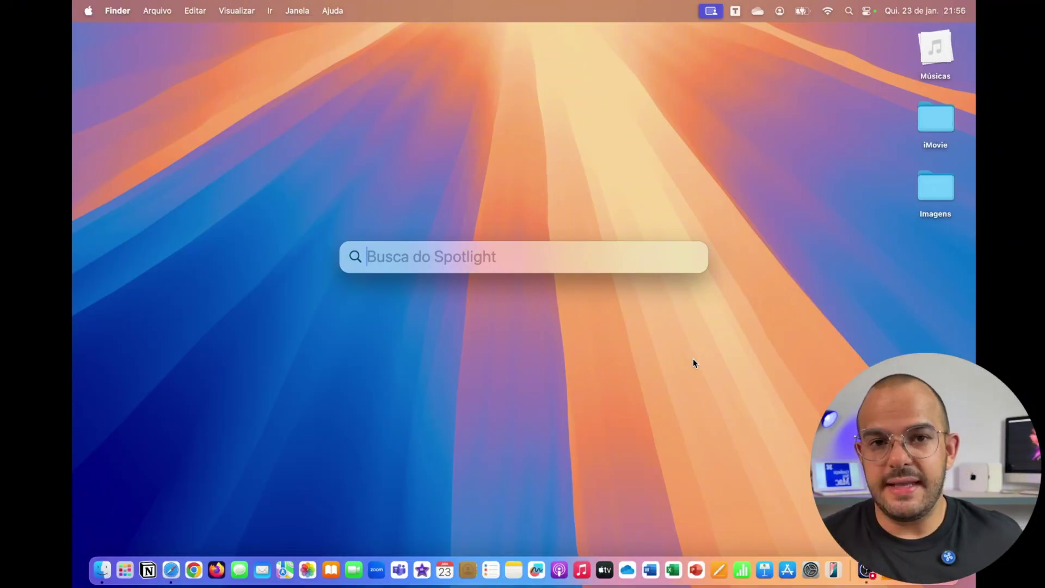
type("Command")
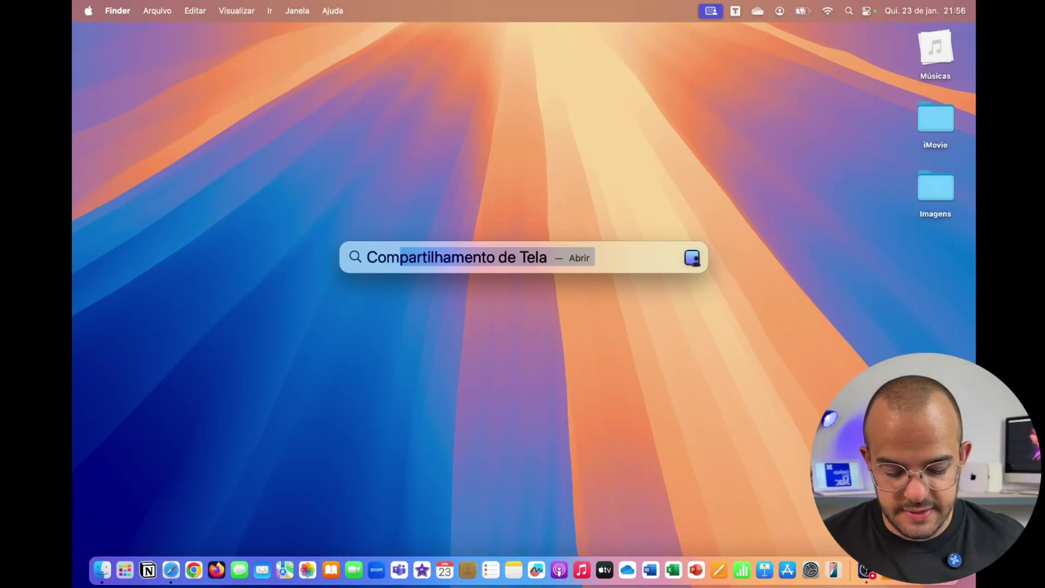
type("+")
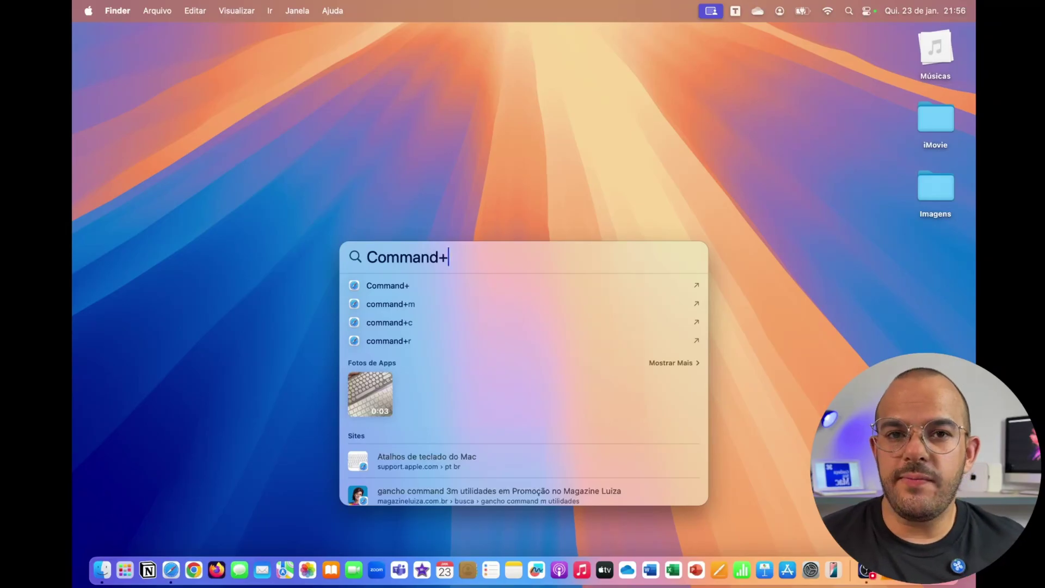
type("cV")
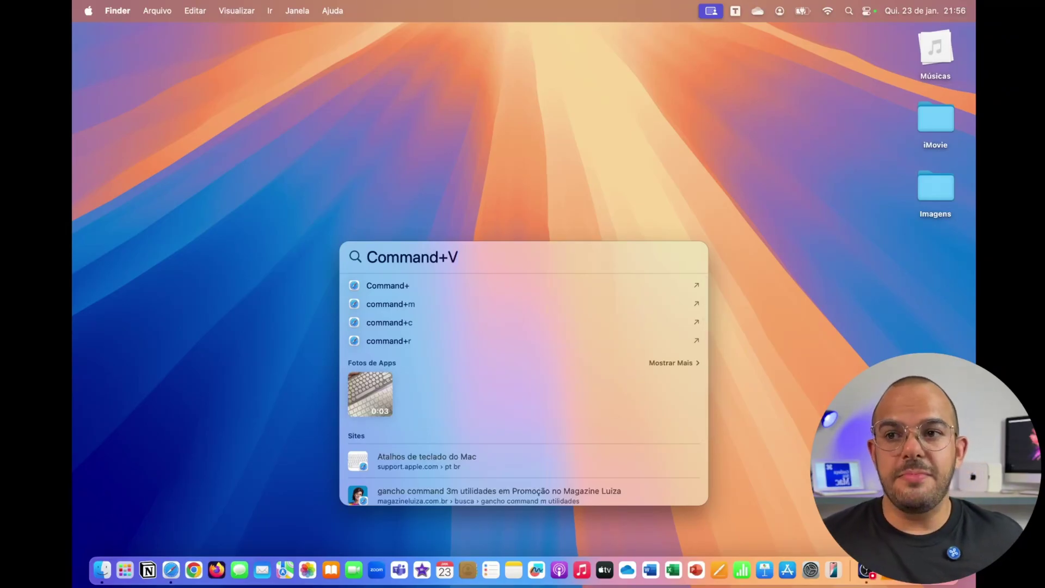
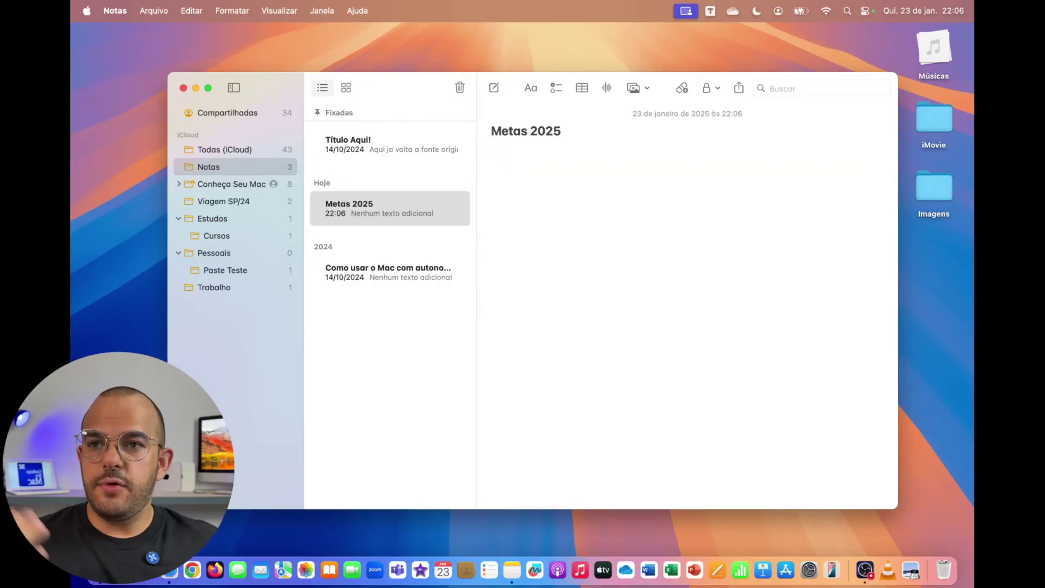
- Add the line "Essas são algumas das metas que quero conquistar em 2025:" below the title of the Metas 2025 note
key("Return")
type("Essas")
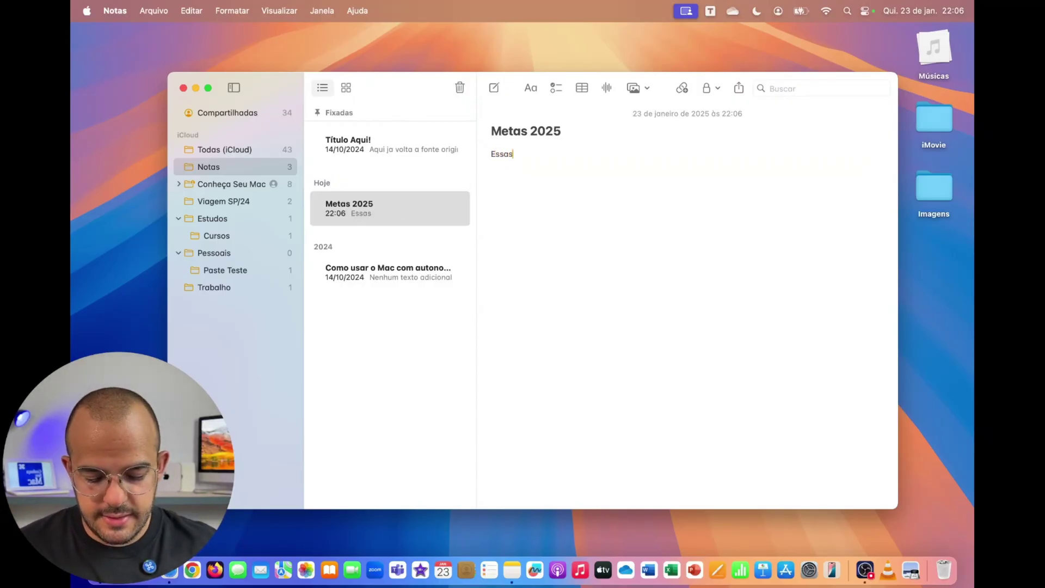
type(" sao algumas da")
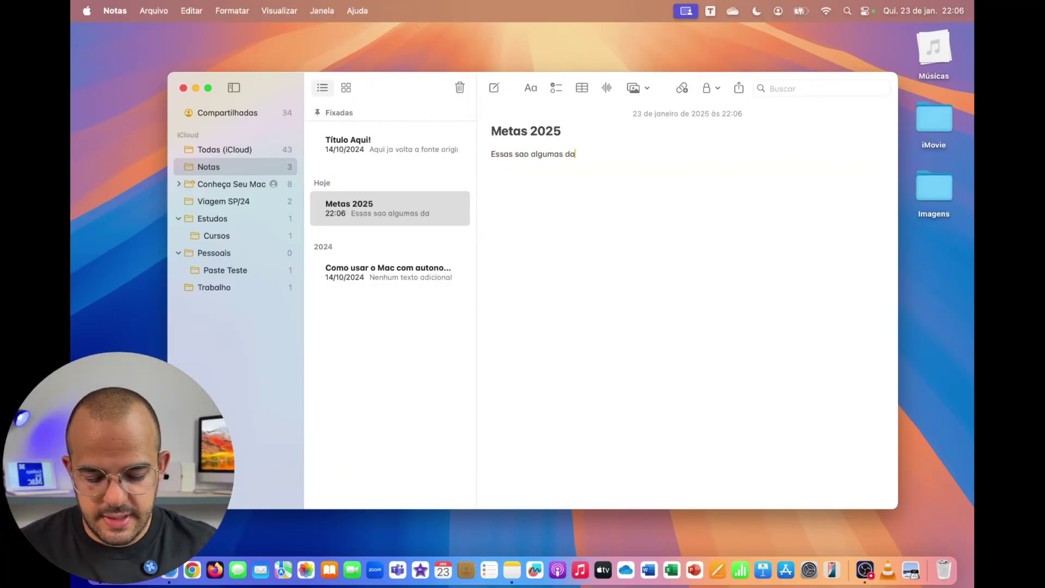
type("ss metas que")
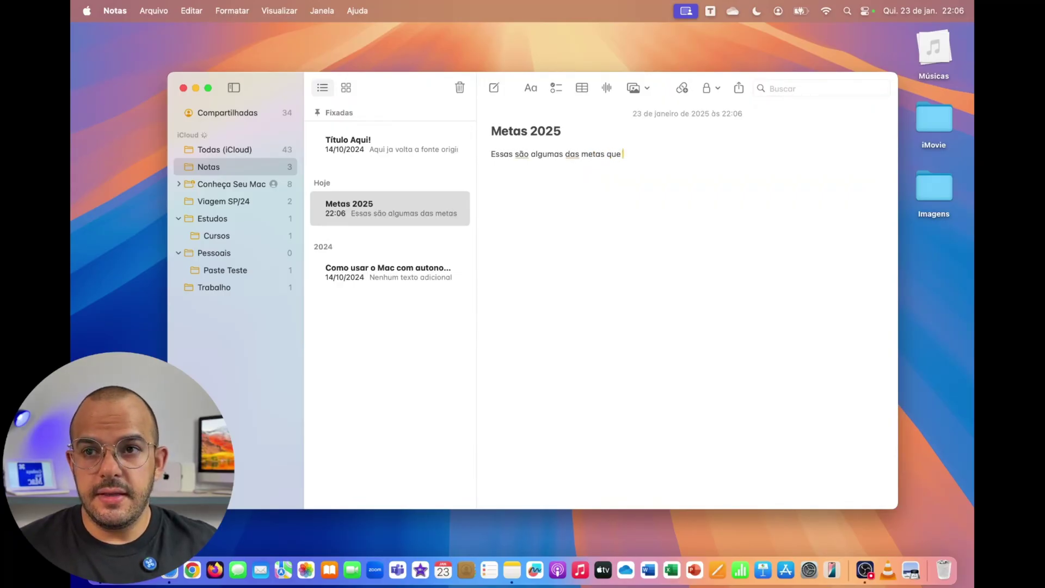
type(" quero conq")
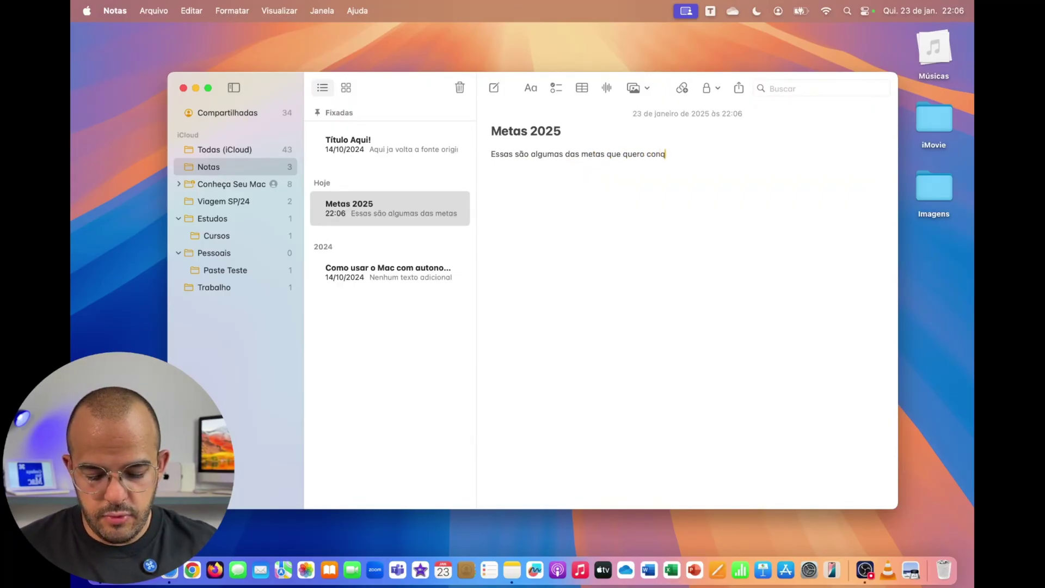
type("uistar em 202")
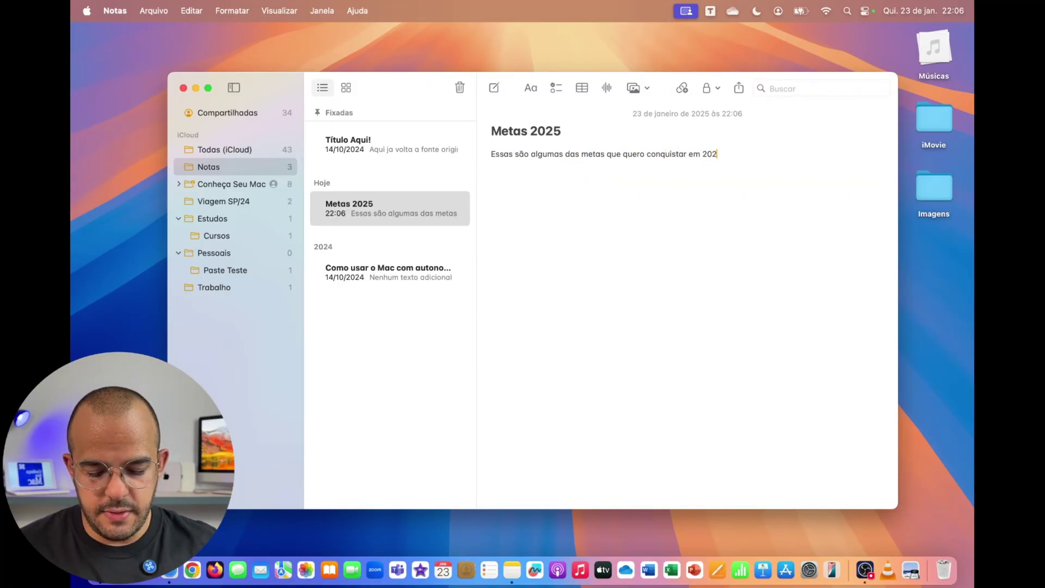
type("5:")
key("Return")
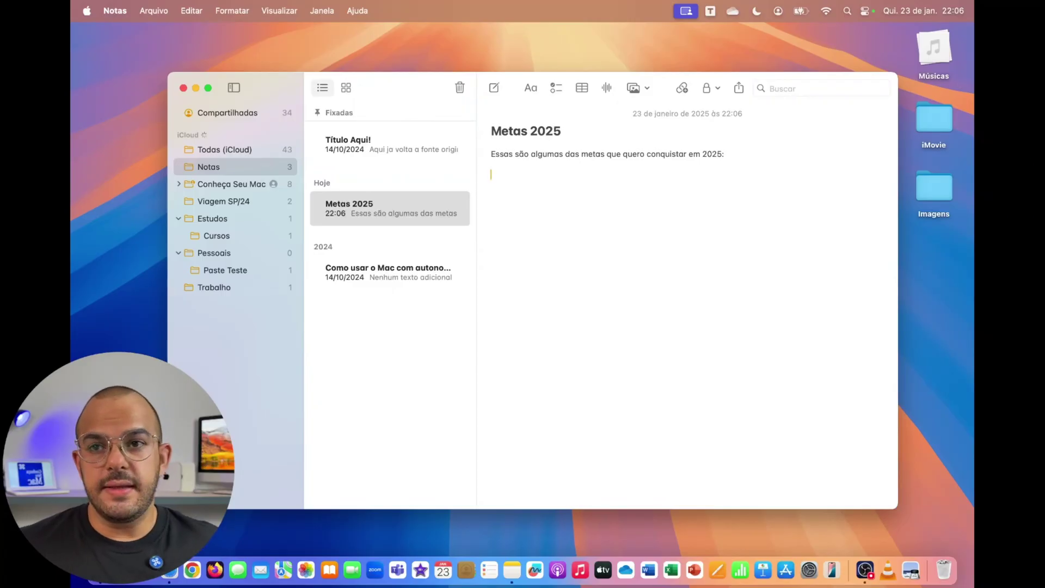
- Start a checklist below the sentence with the items "Usar mais o meu Mac" and "Se inscrever no Canal Conheça Seu Mac"
left_click(556, 91)
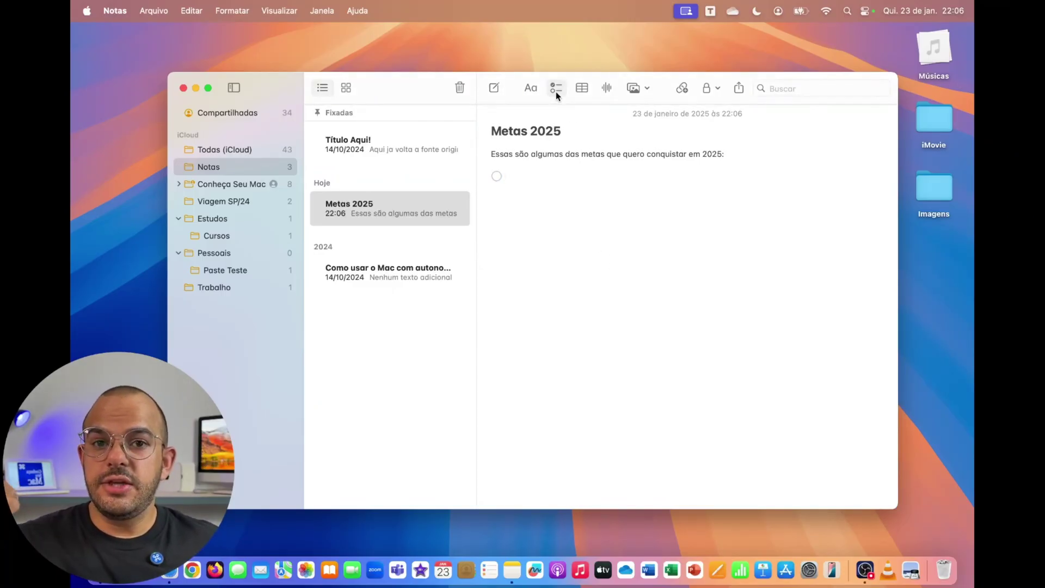
type("Usar ma")
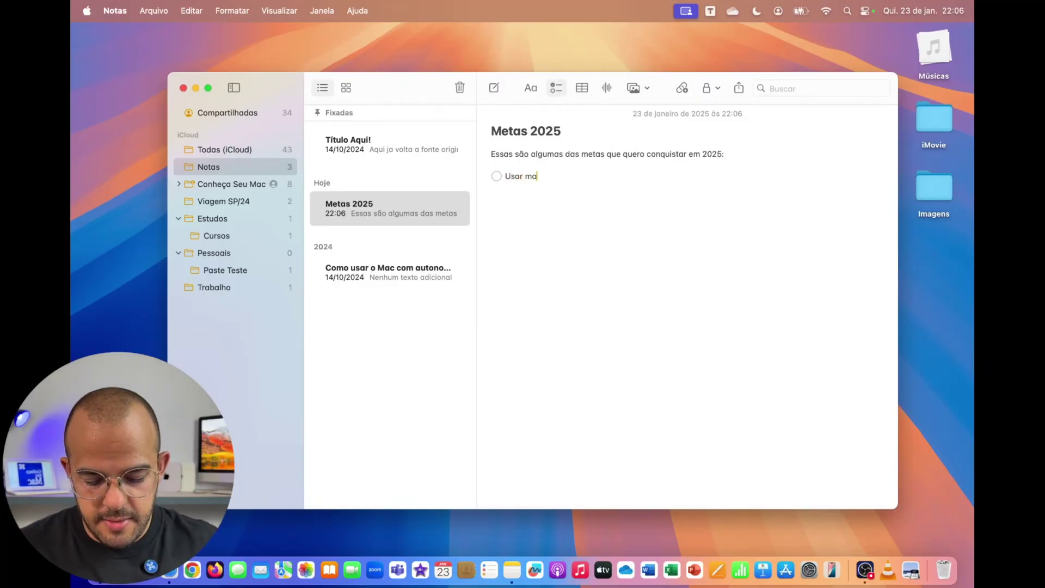
type("is o meu Mac")
key("Return")
type("Se inscrever no Canal Co")
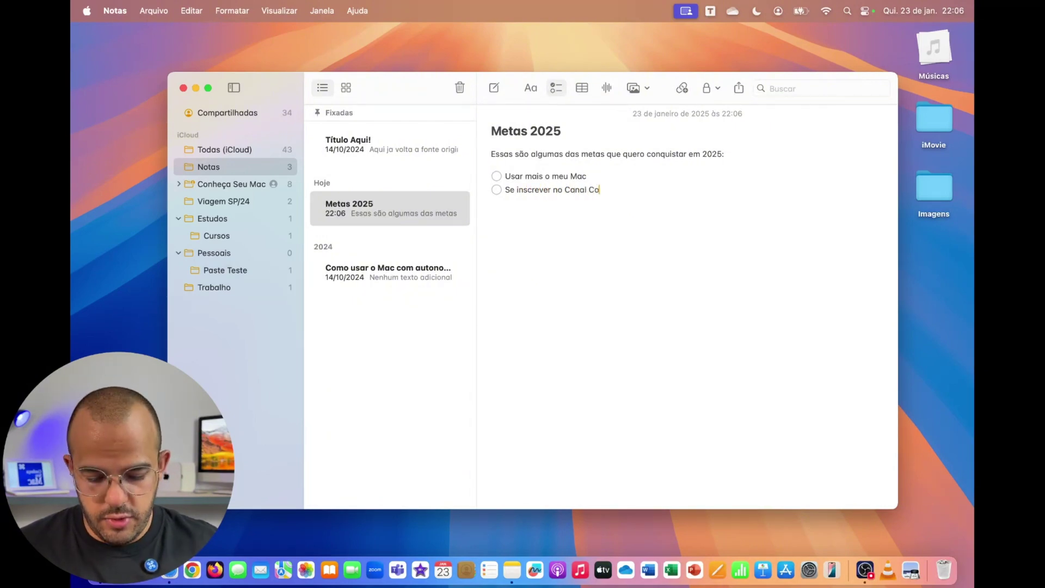
type("nheça Seu Mac")
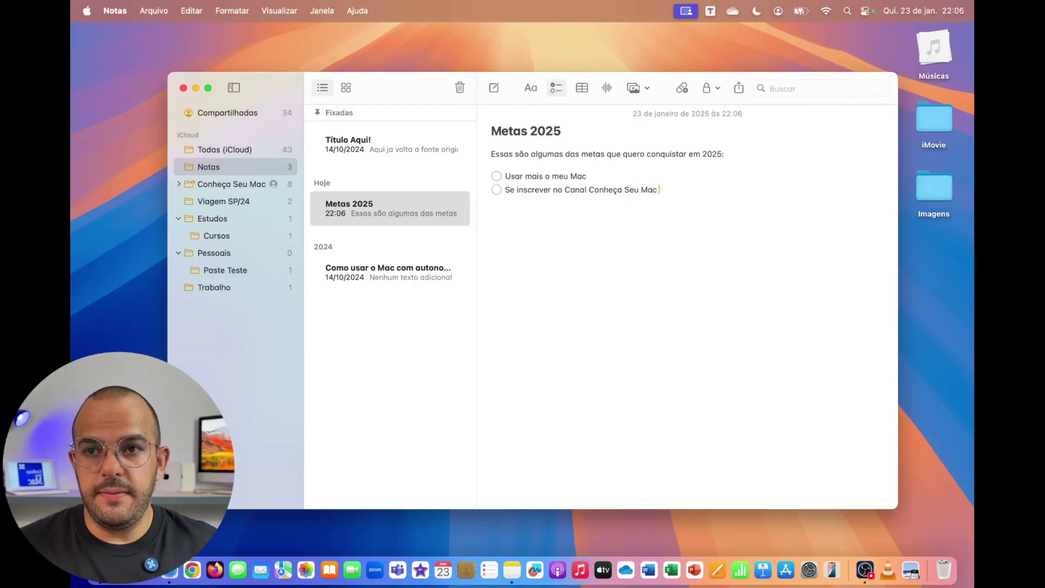
- Add a third checklist item, "Nao deixar de curtir nenhum vídeo", and end the checklist
key("Return")
type("N")
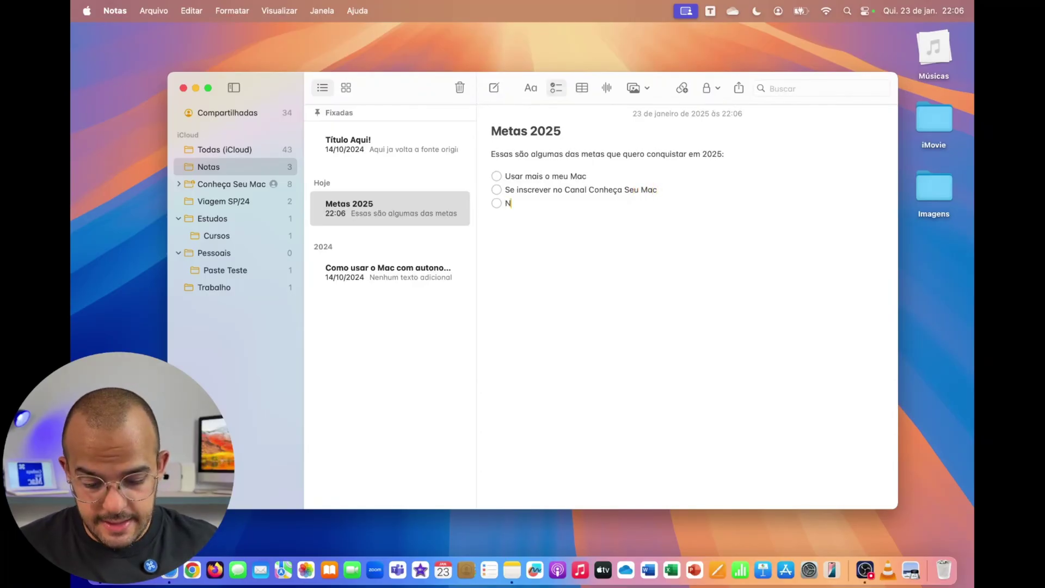
type("ao deixar de curit")
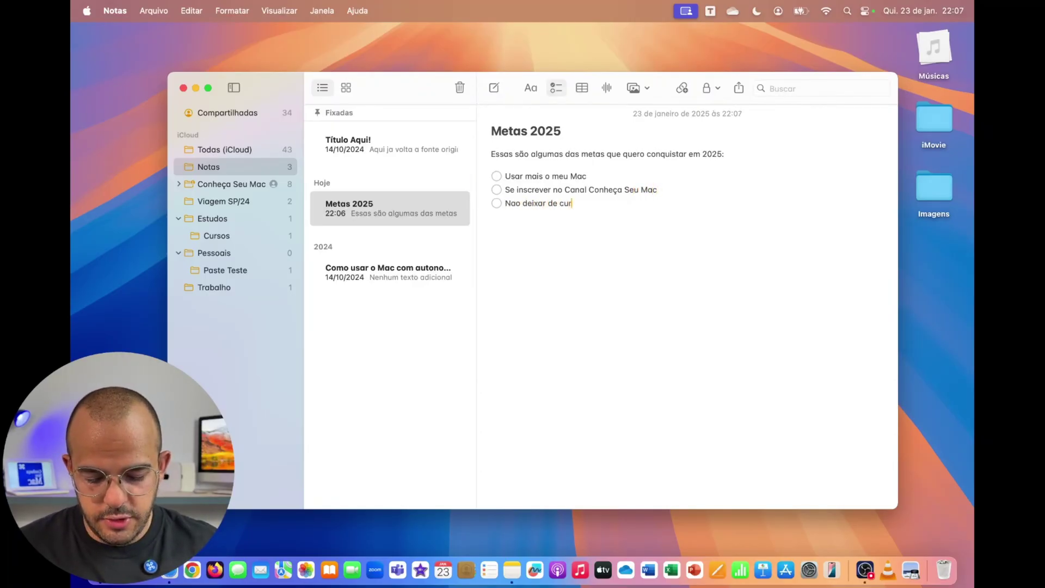
key("BackSpace")
type("tir nenhu")
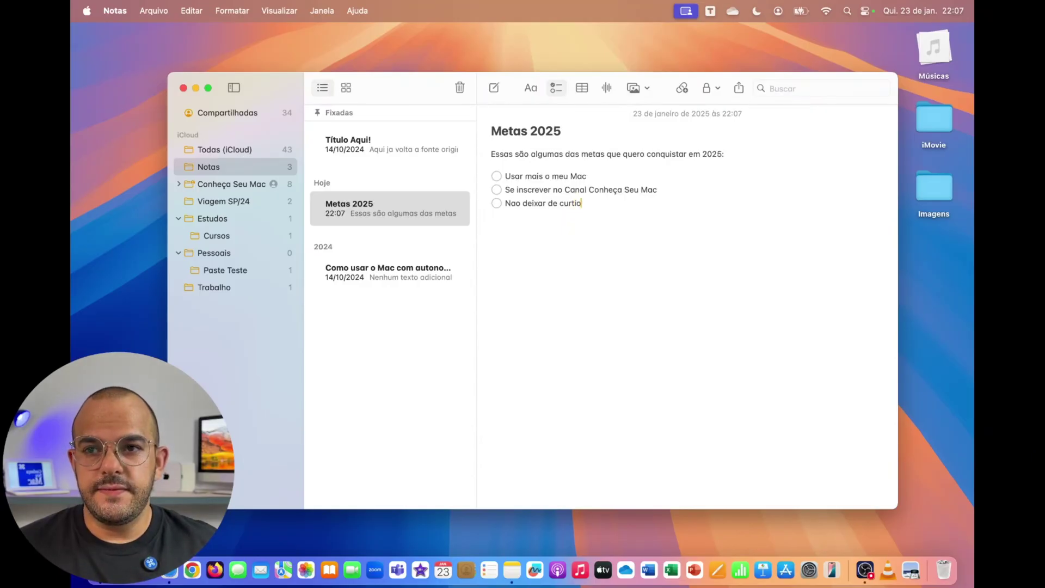
type("m vídeo")
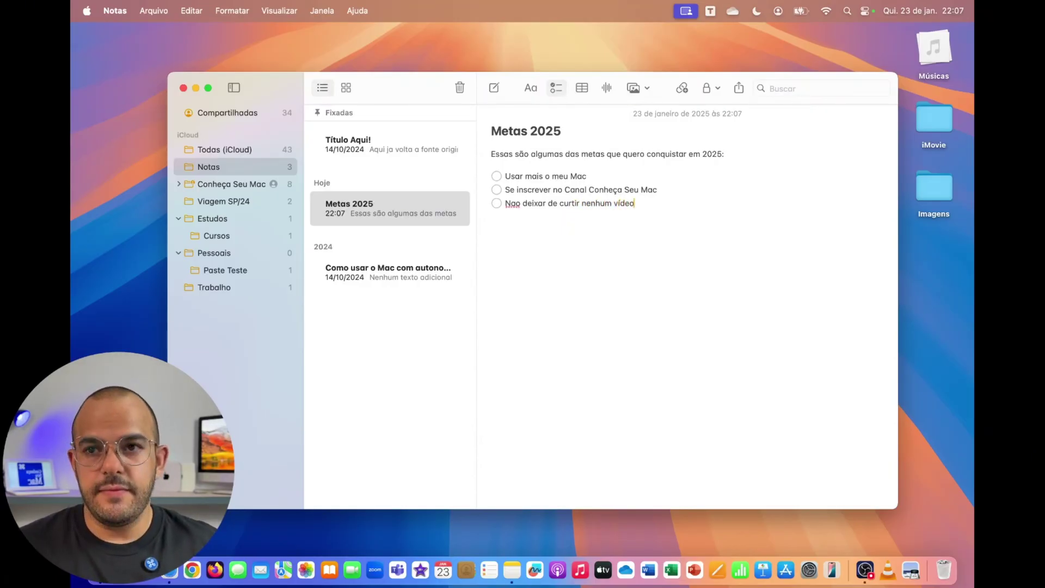
key("Return")
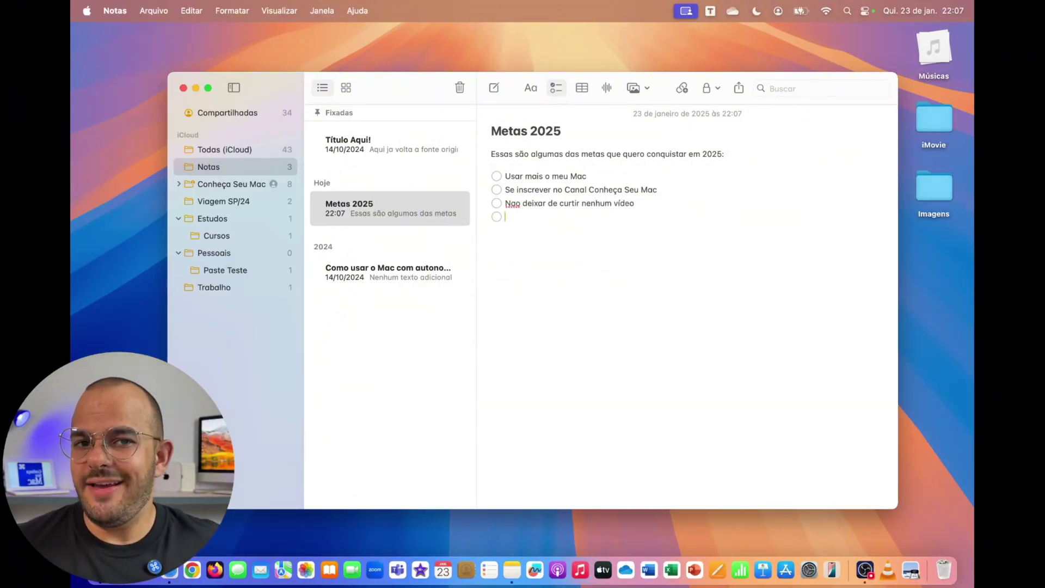
key("Return")
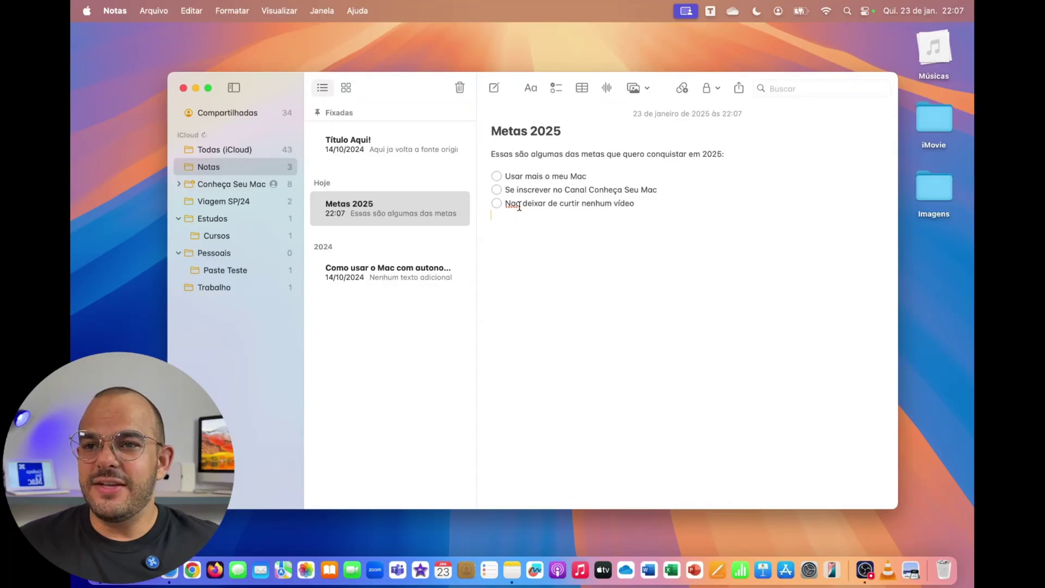
- Correct "Nao" to "Não" in the third checklist item and continue on a plain line below the checklist
left_click(516, 205)
key("BackSpace")
type("ã")
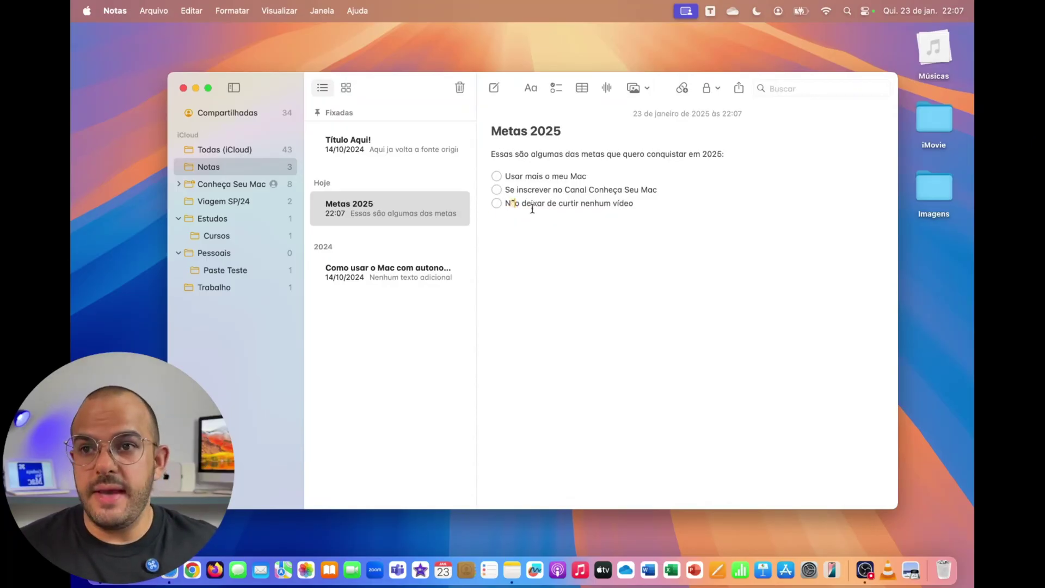
left_click(693, 205)
key("Return")
key("Return")
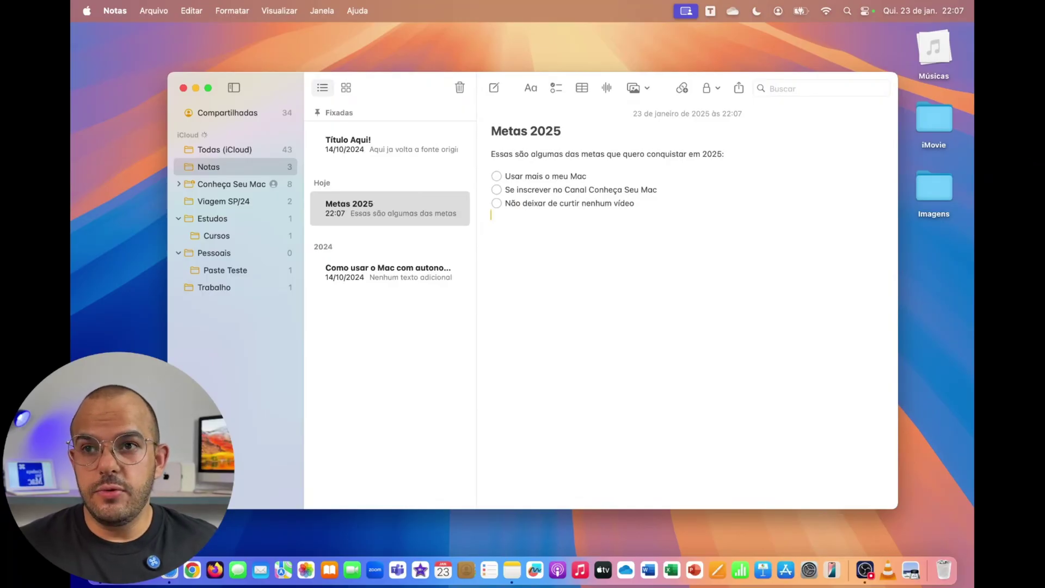
- Insert a two-by-two table below the checklist and add an empty line beneath it
left_click(582, 88)
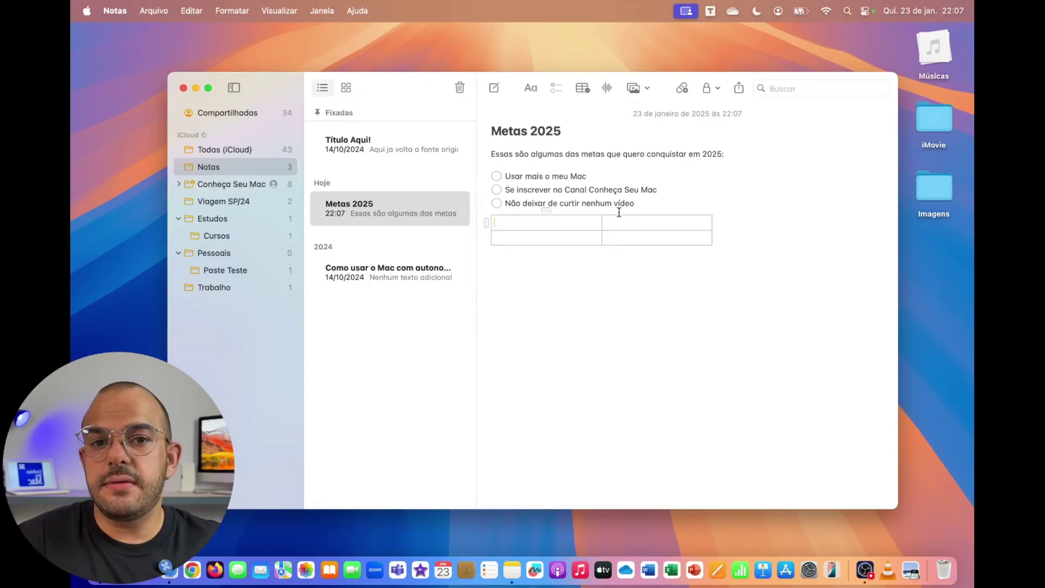
left_click(741, 259)
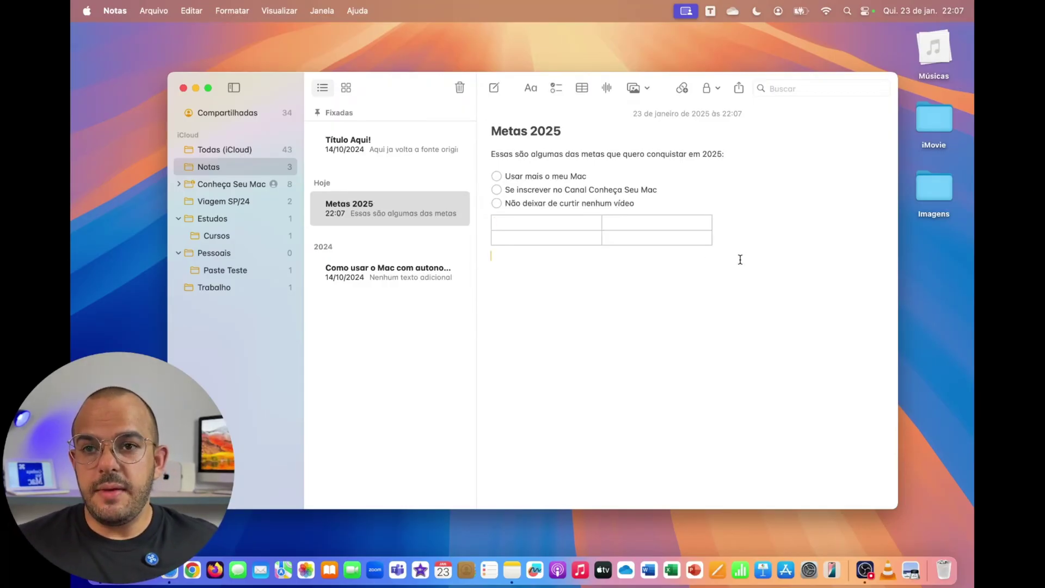
key("Return")
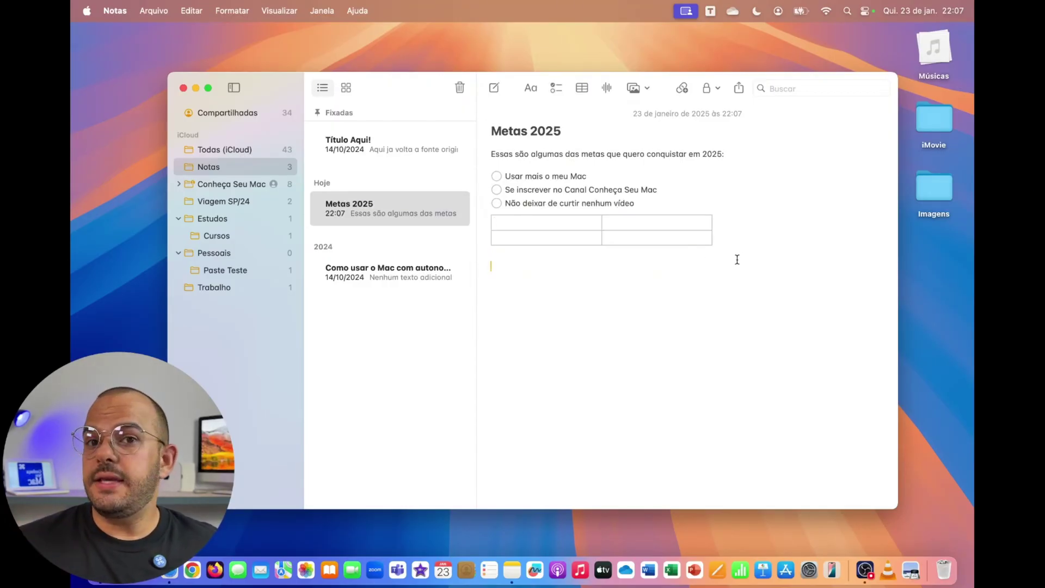
- Record an audio clip of about 23 seconds below the table and save it in the note
left_click(605, 88)
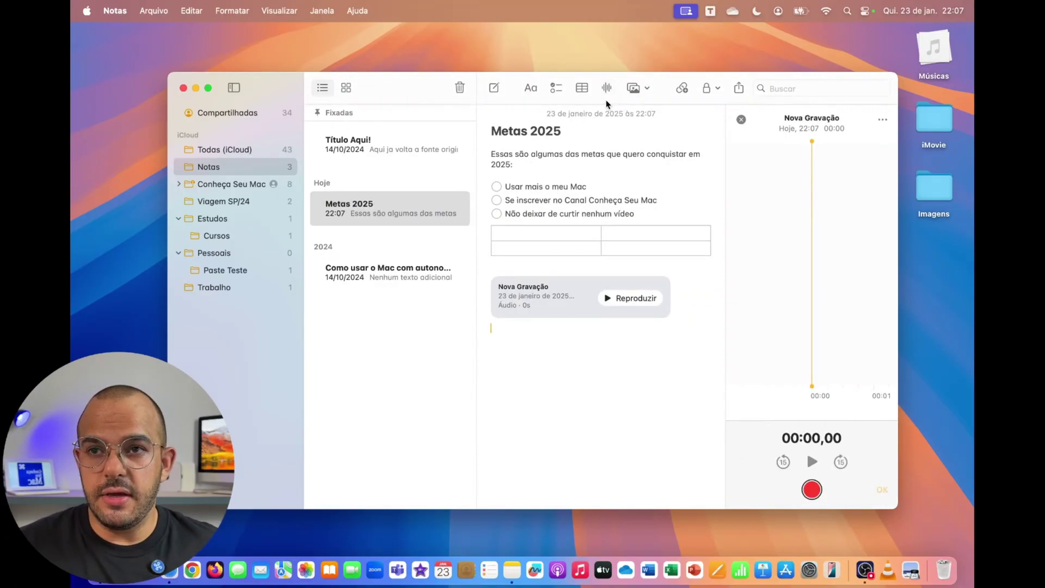
left_click(812, 490)
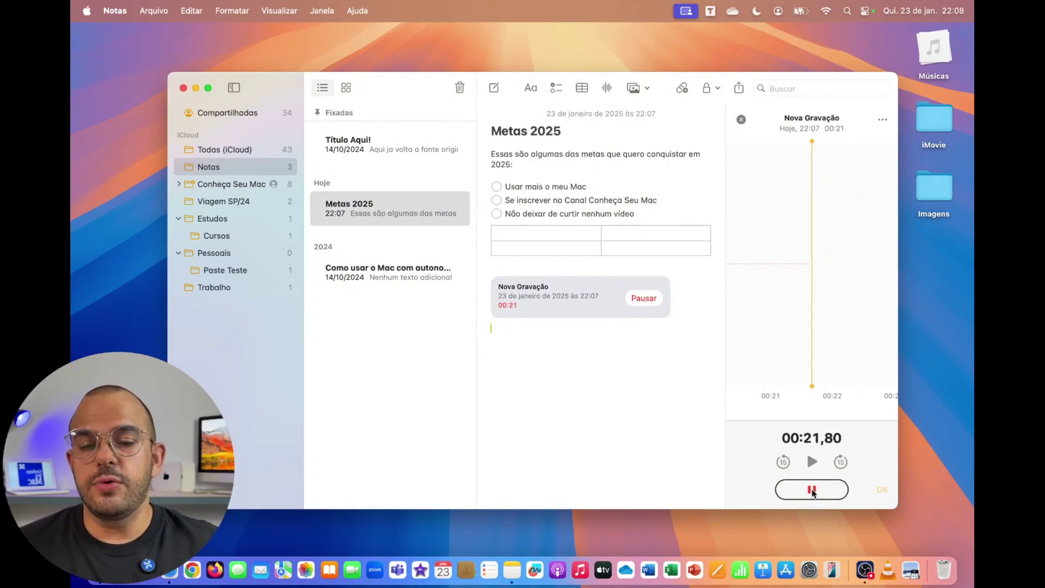
left_click(813, 490)
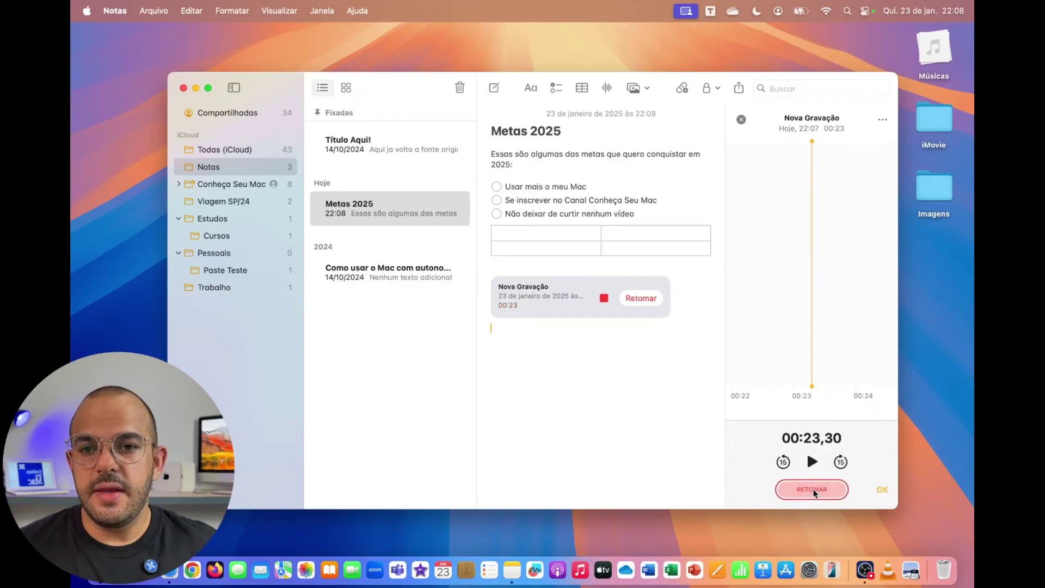
left_click(883, 490)
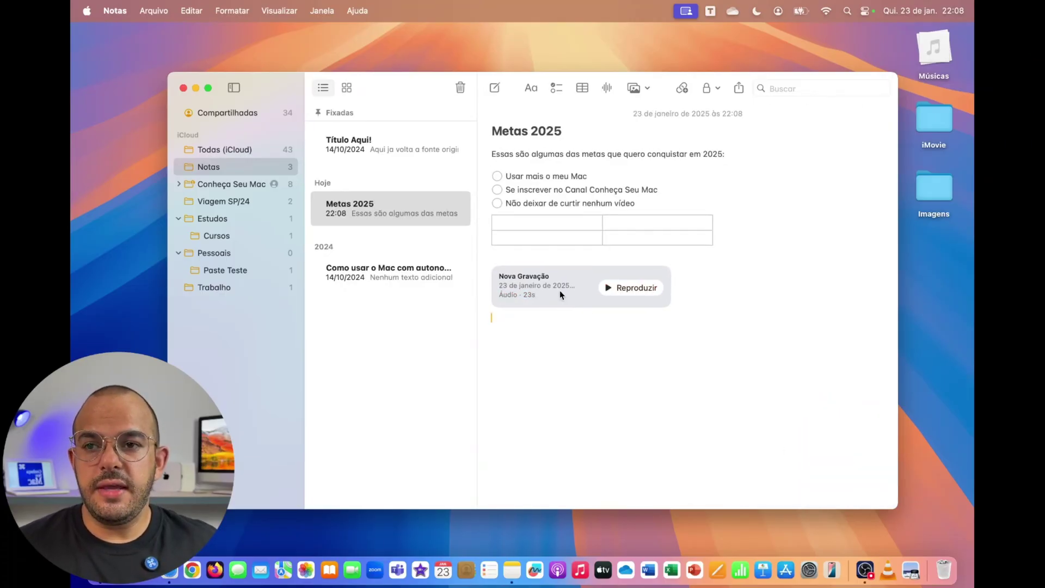
left_click(601, 327)
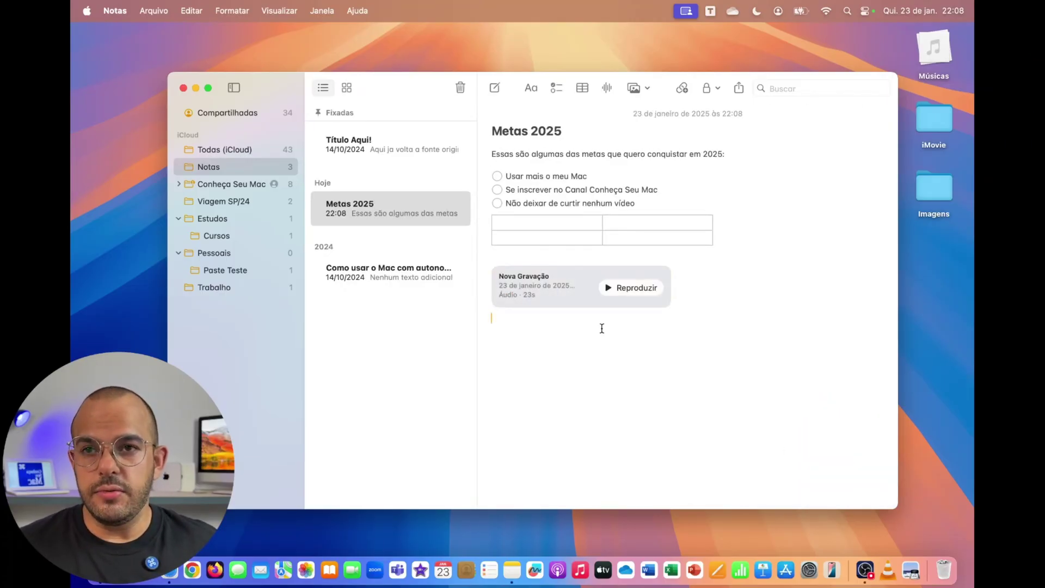
- Attach the Profissional Pages document from the Arquivos Pessoais folder in Documentos to the note
left_click(648, 87)
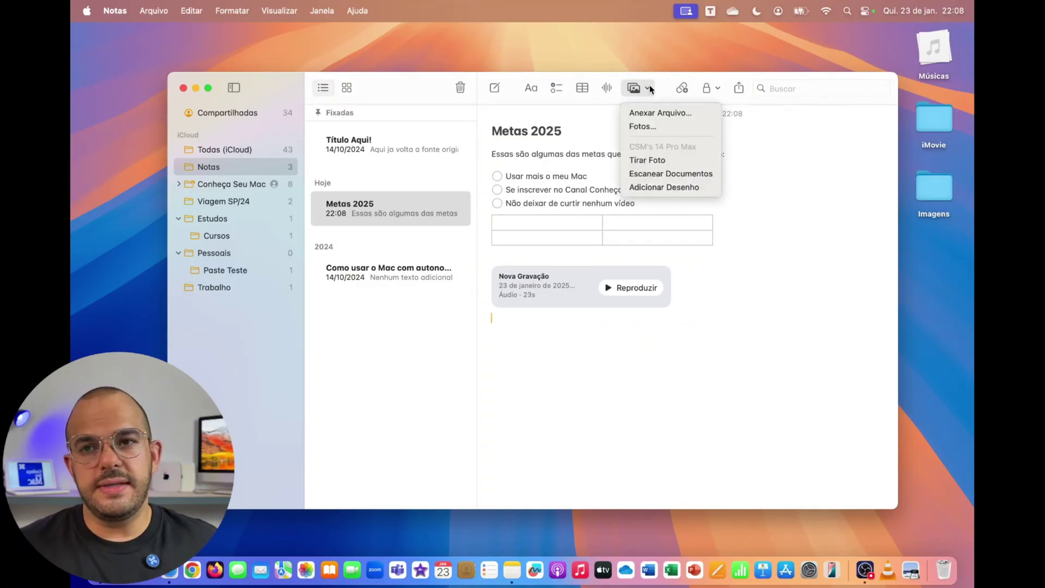
left_click(654, 115)
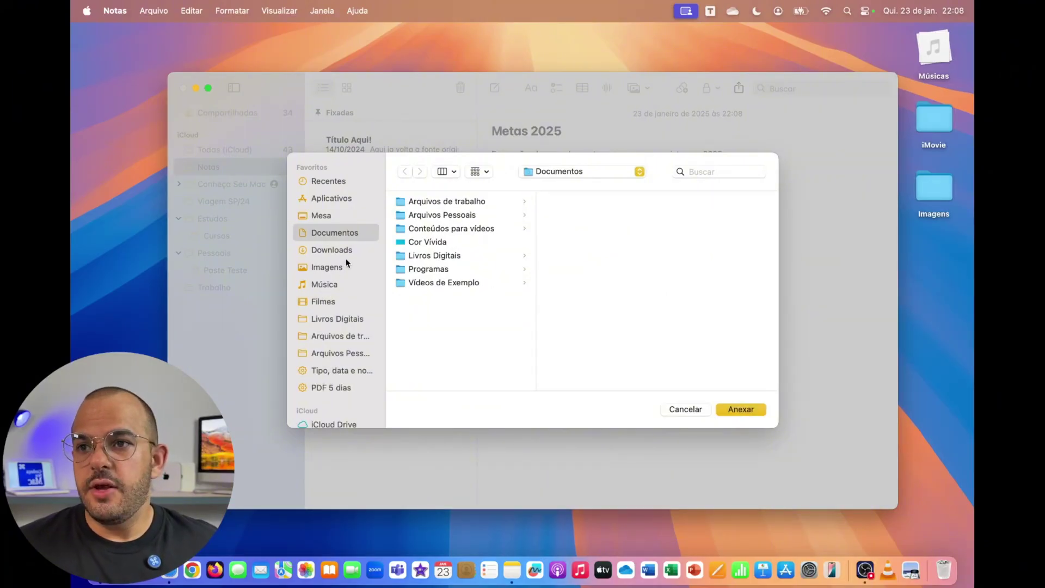
left_click(487, 215)
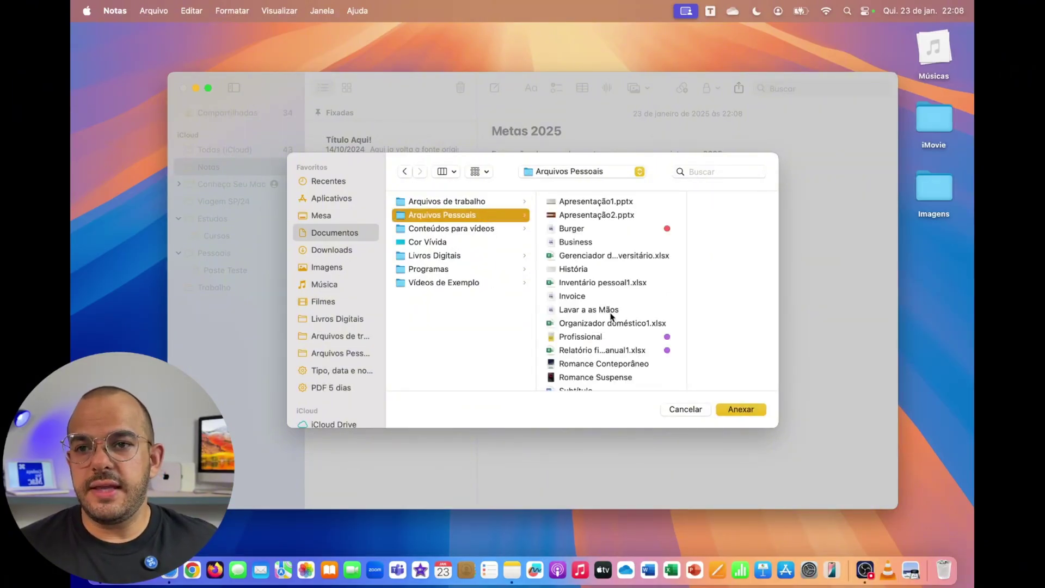
scroll(621, 304, "down", 3)
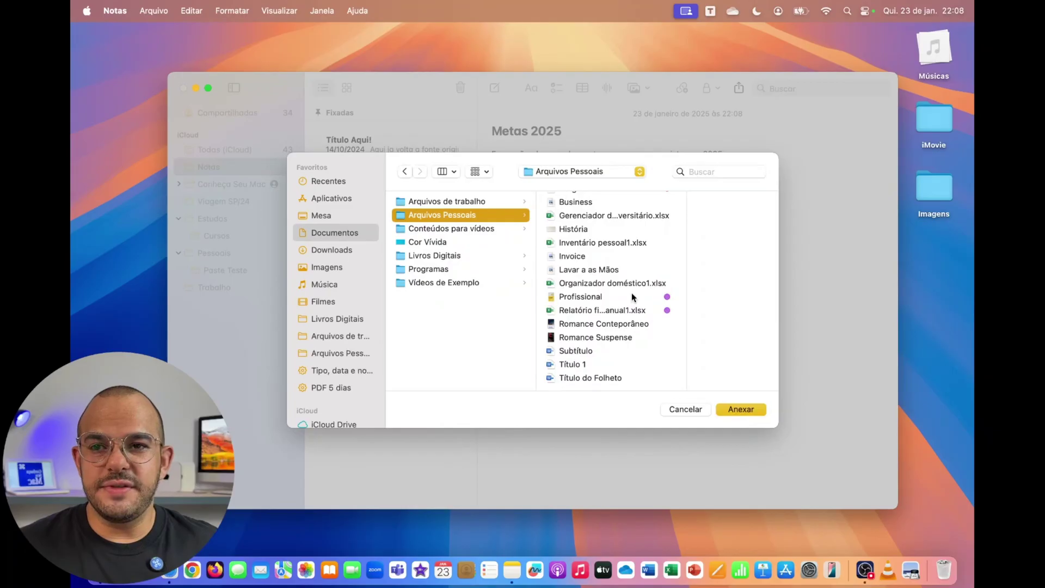
left_click(632, 296)
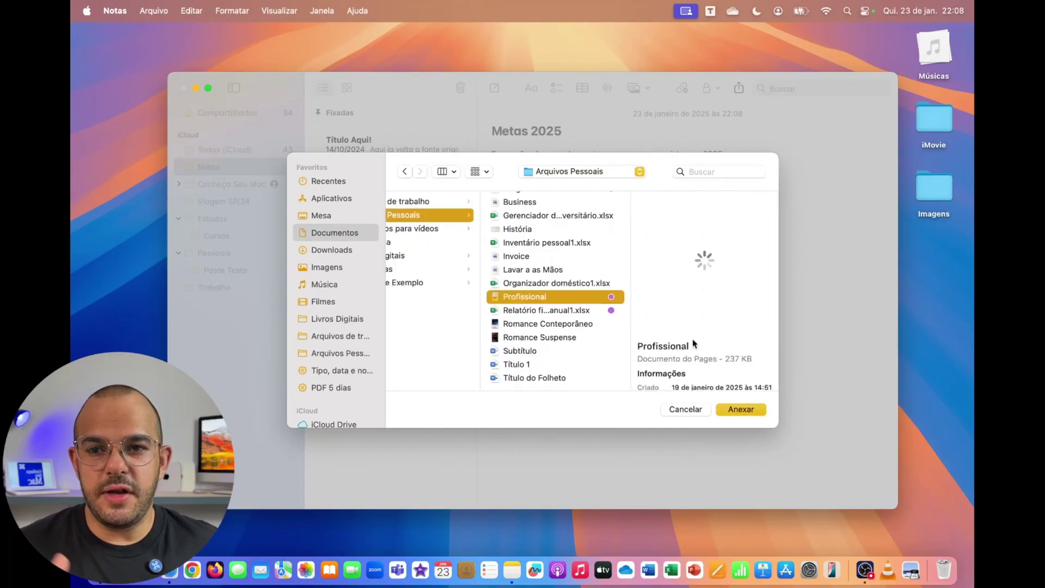
left_click(741, 410)
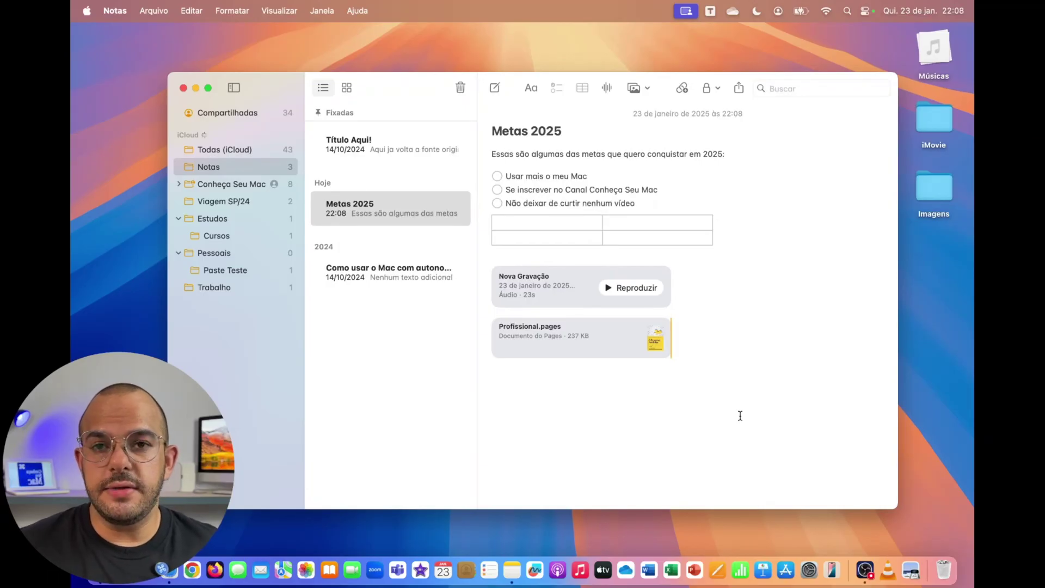
- Look at the photo library available for inserting into the note, close it unused, and review the other media insertion options
left_click(647, 87)
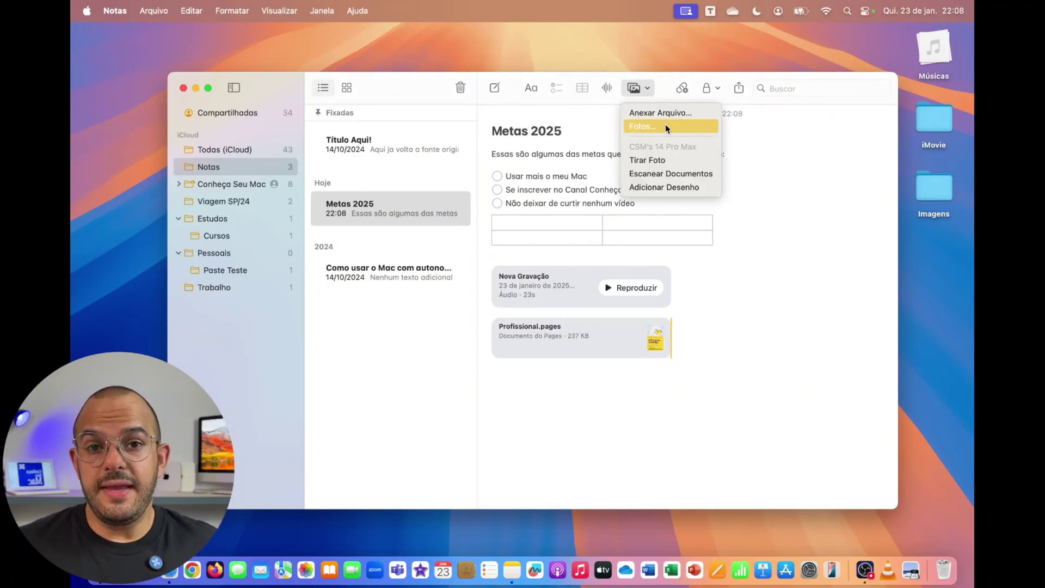
left_click(665, 126)
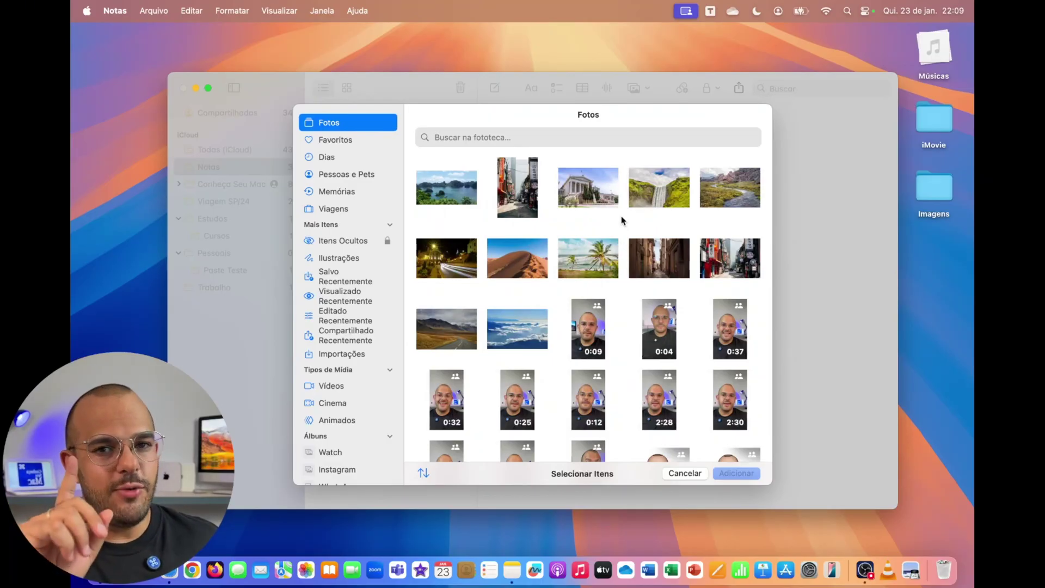
key("Escape")
left_click(636, 88)
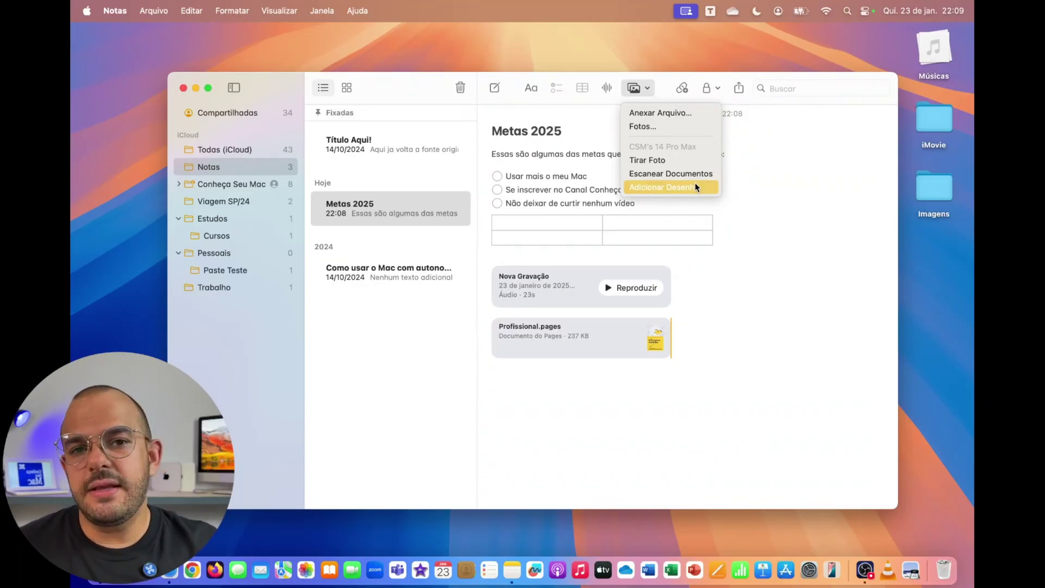
- Add the app link to Safari's Conheça Seu Mac YouTube page directly after the audio recording
left_click(730, 297)
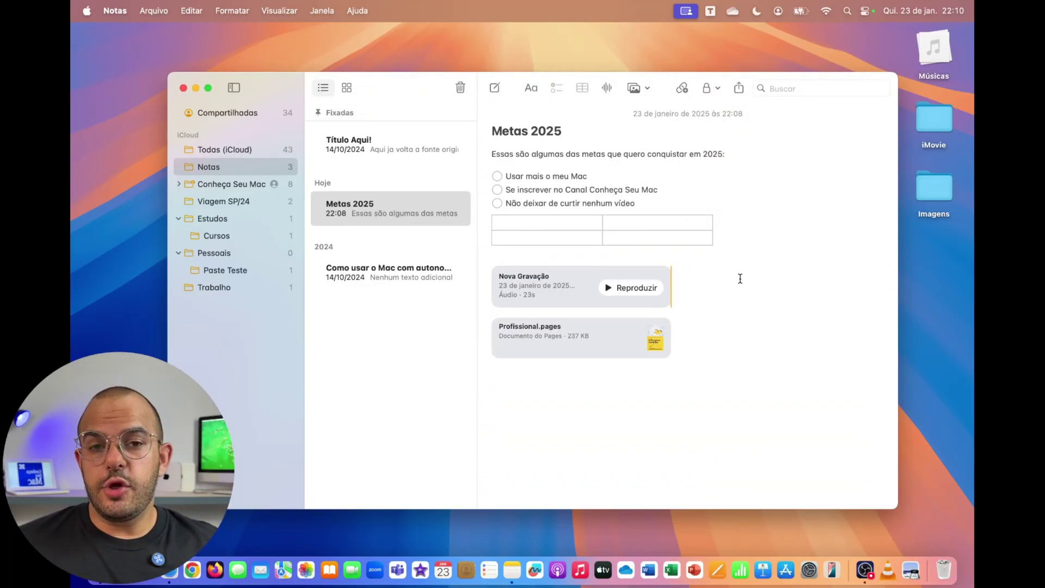
left_click(682, 87)
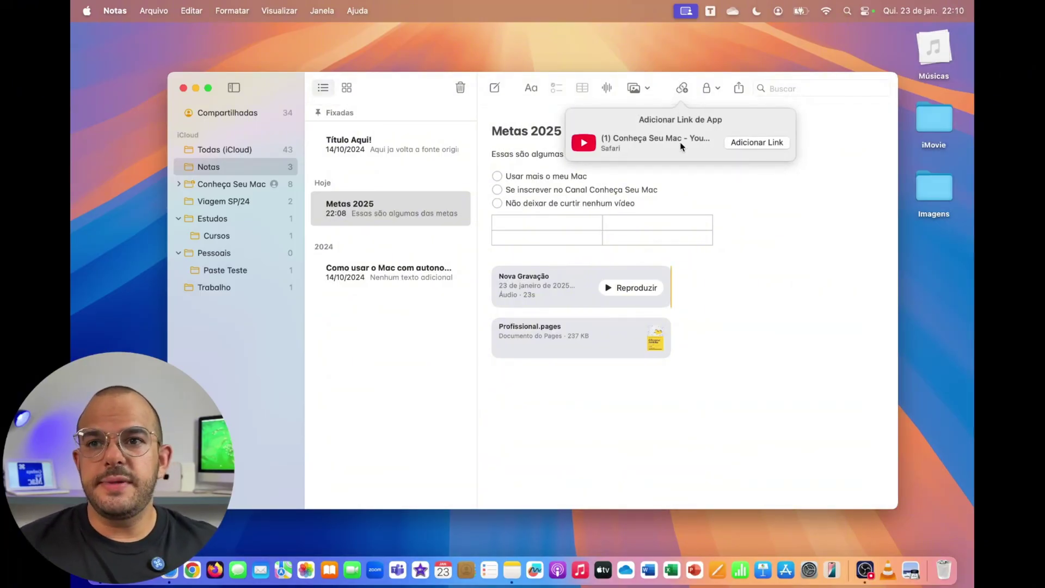
left_click(749, 144)
scroll(749, 218, "down", 5)
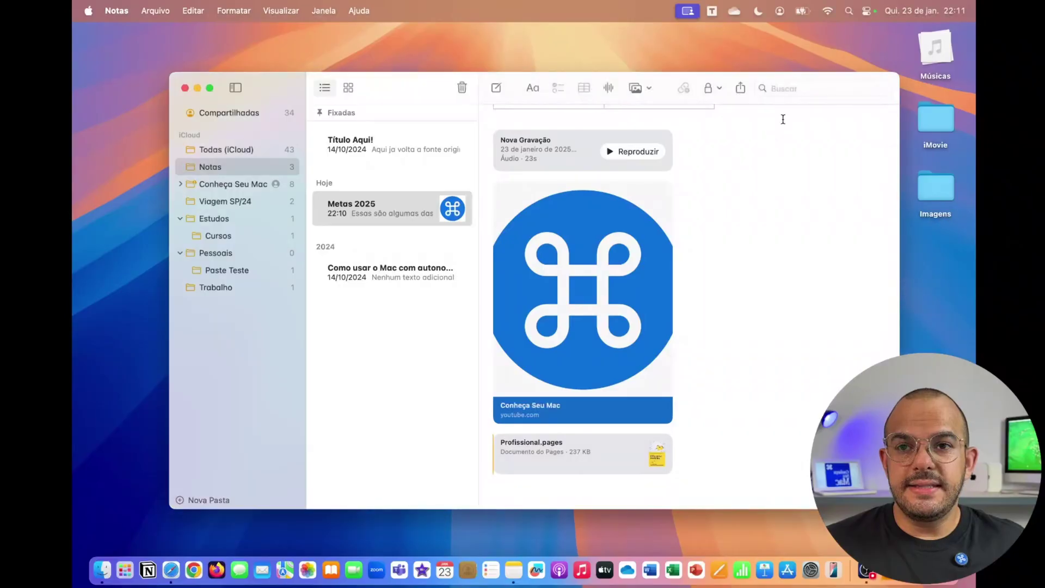
- Search the notes for "grava", look through the top matching note, and select the audio recording among the matching attachments
left_click(783, 90)
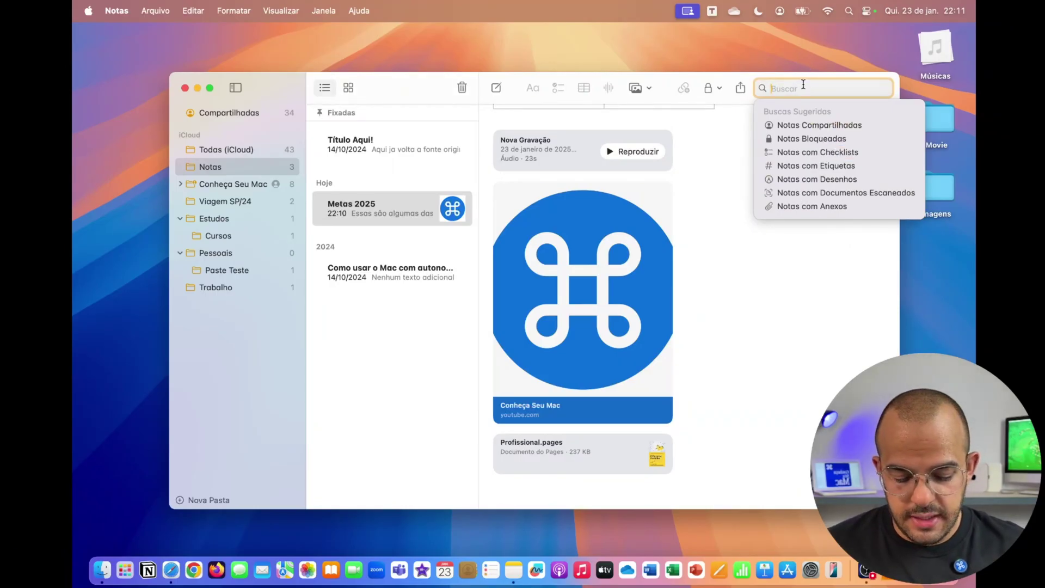
type("grava")
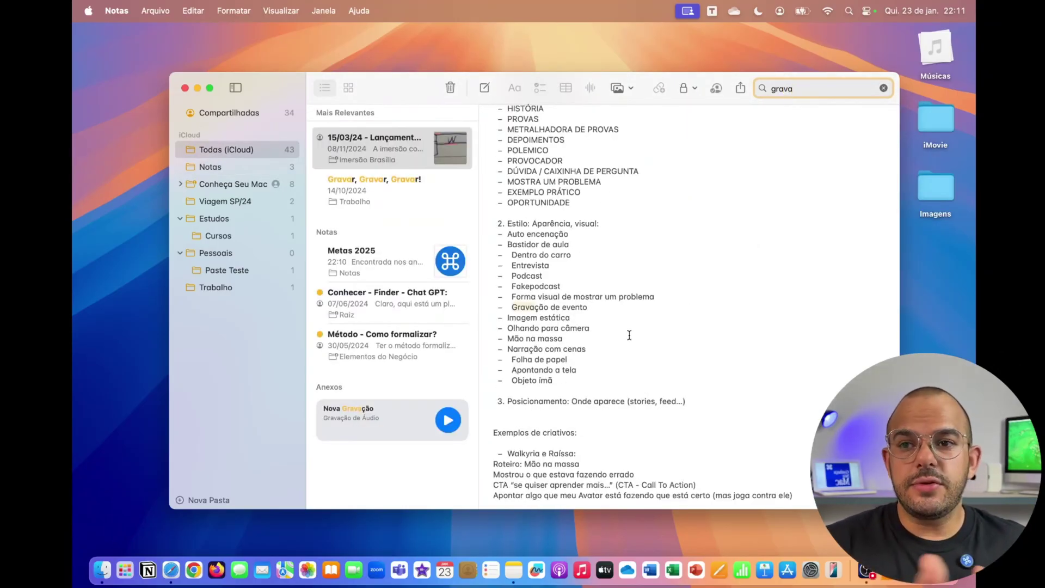
scroll(631, 338, "up", 10)
scroll(630, 304, "up", 10)
scroll(630, 305, "down", 10)
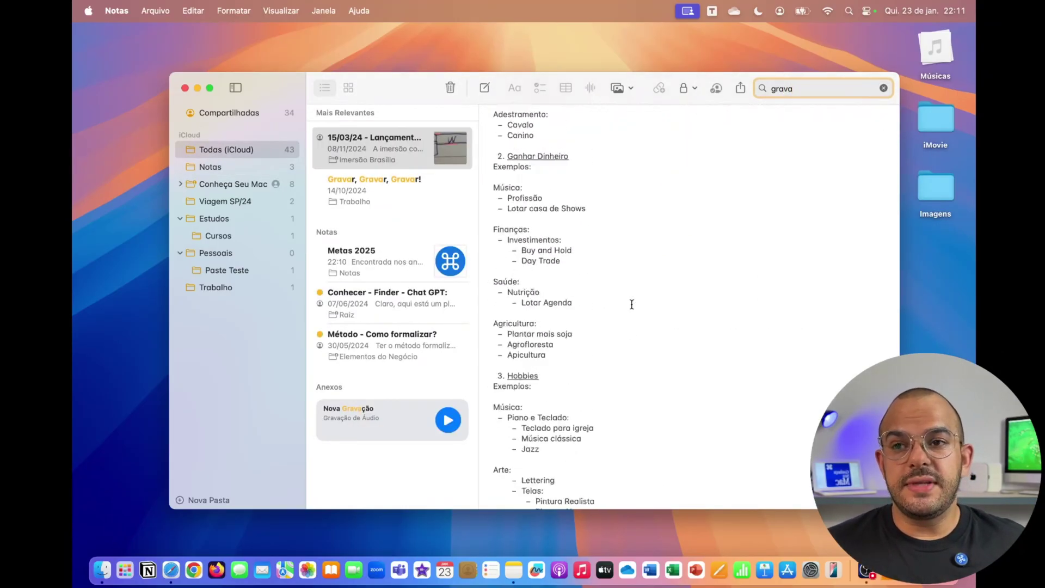
scroll(568, 267, "up", 1)
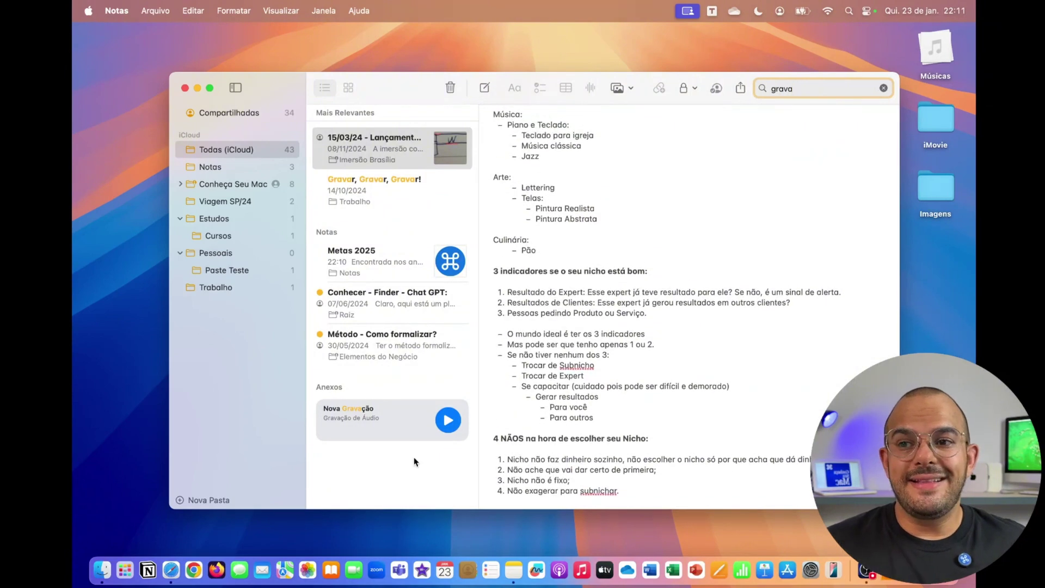
left_click(389, 428)
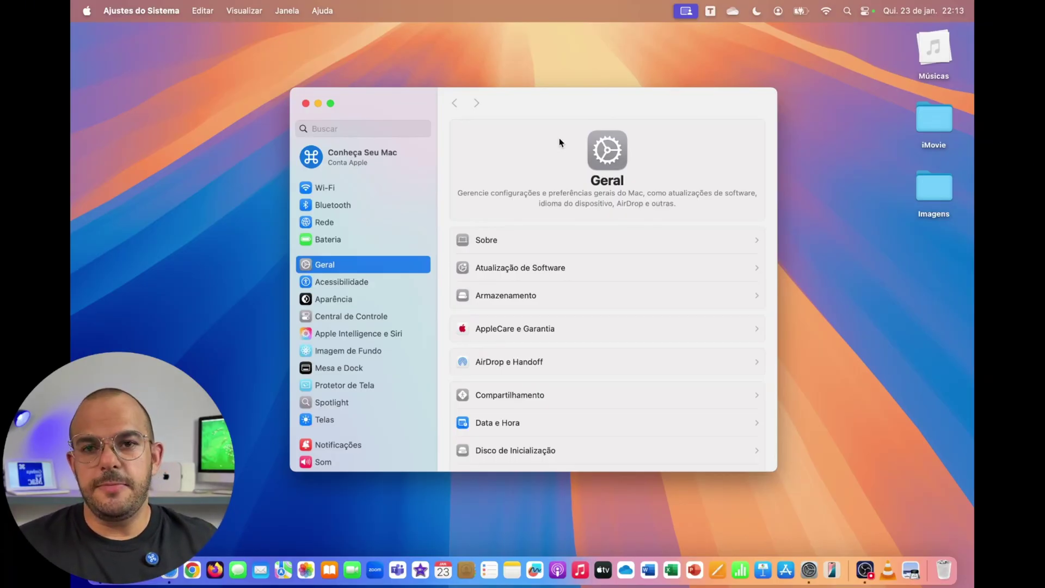
- Switch to Ajustes do Sistema and open the Trackpad settings
scroll(424, 264, "down", 10)
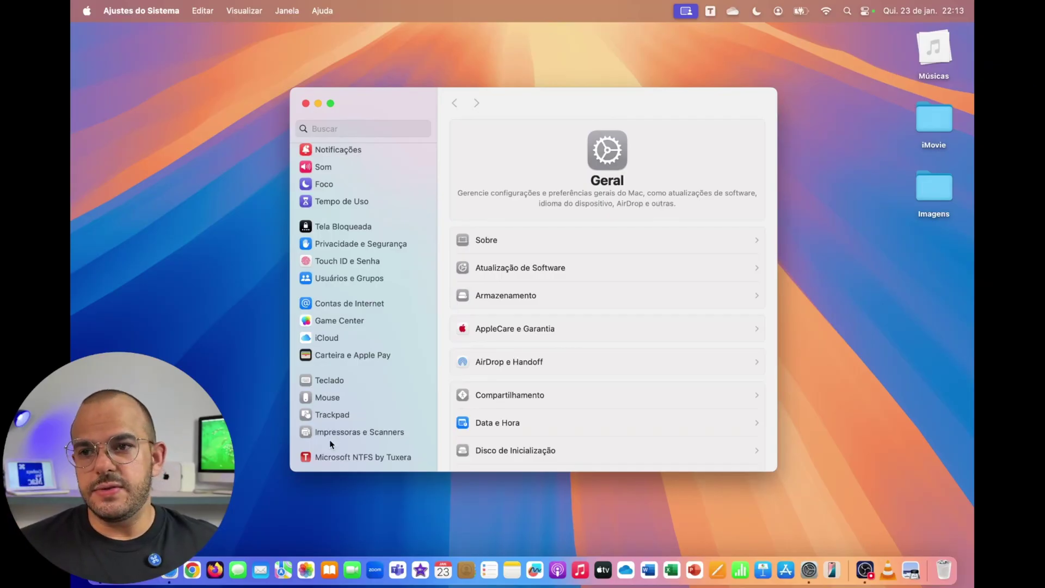
left_click(328, 416)
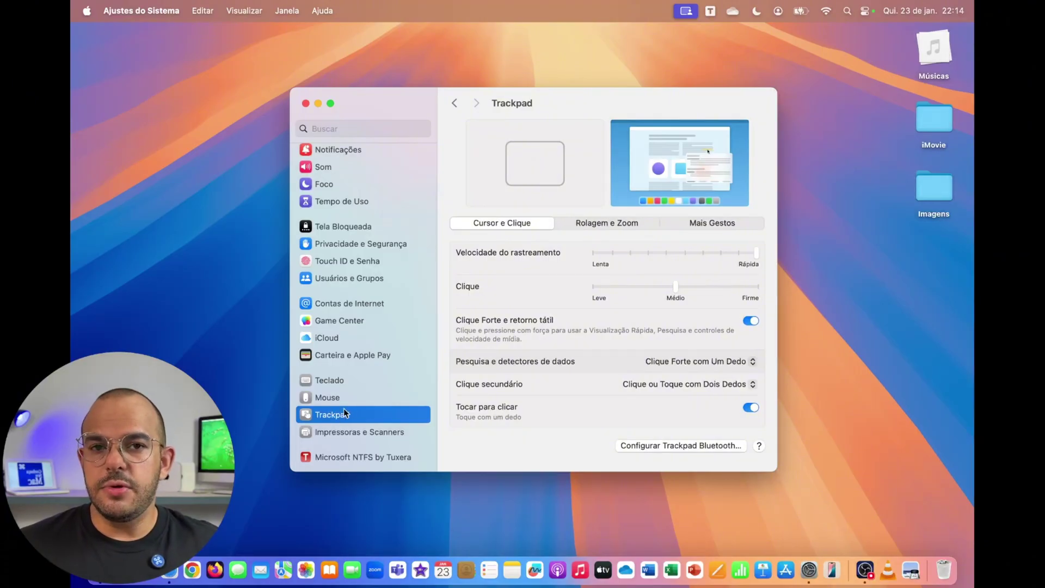
- Search the settings for "track", open Trackpad from the results, view its Rolagem e Zoom options, and clear the search
left_click(364, 127)
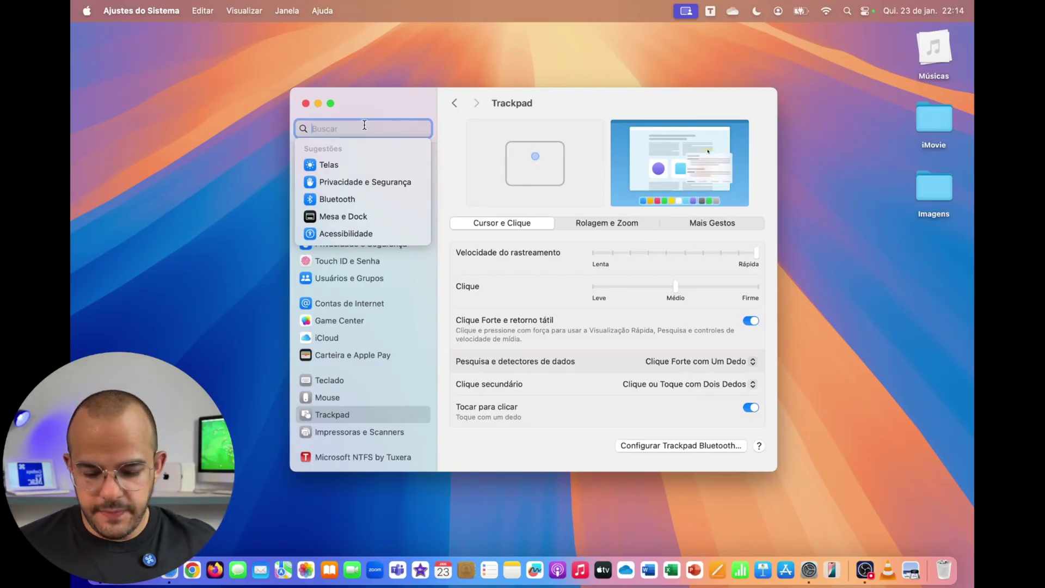
type("track")
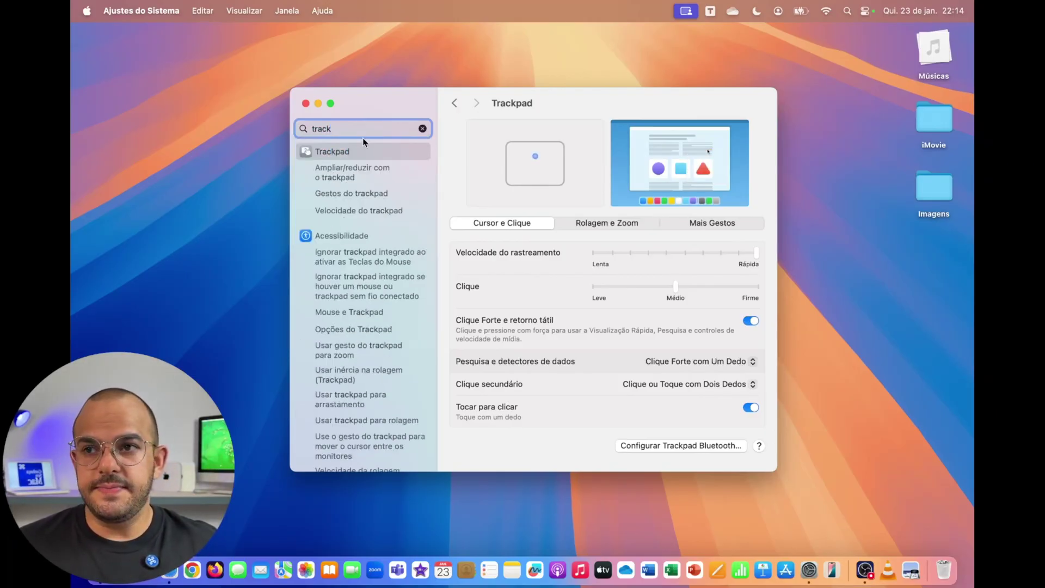
left_click(360, 147)
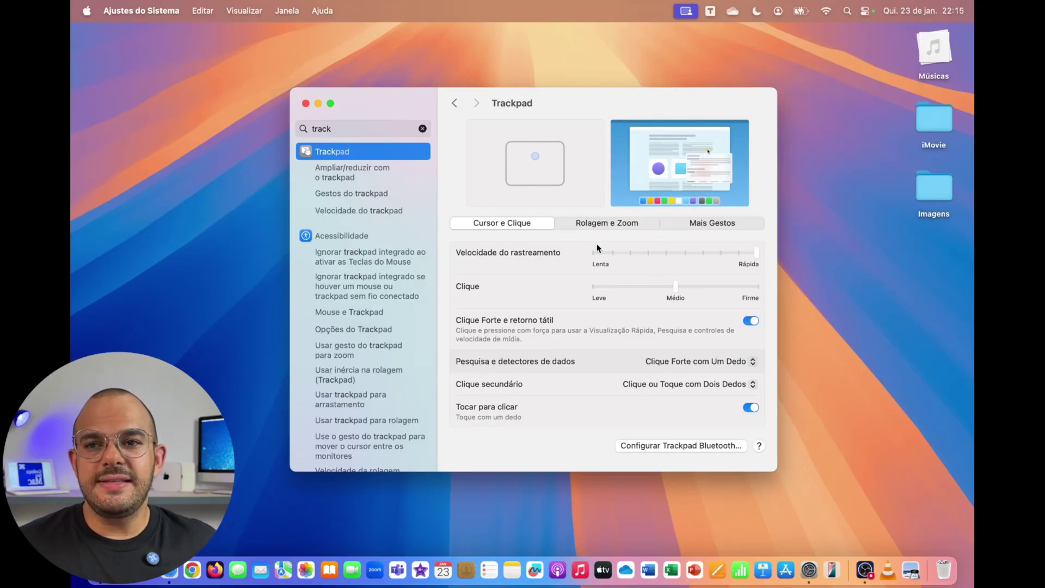
left_click(599, 219)
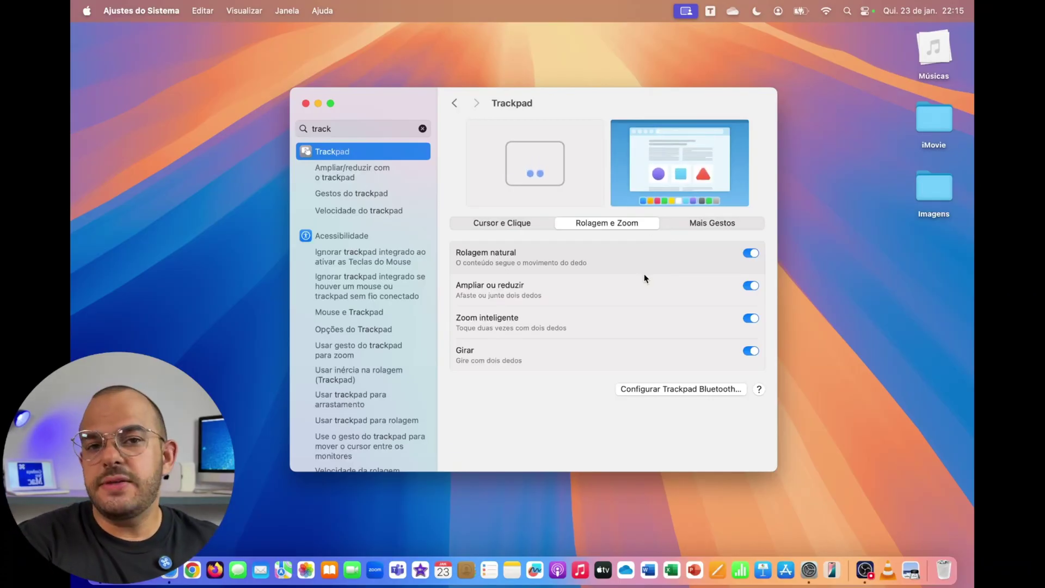
key("Escape")
- Open the Telas settings and turn the automatic brightness adjustment off and back on
left_click(342, 397)
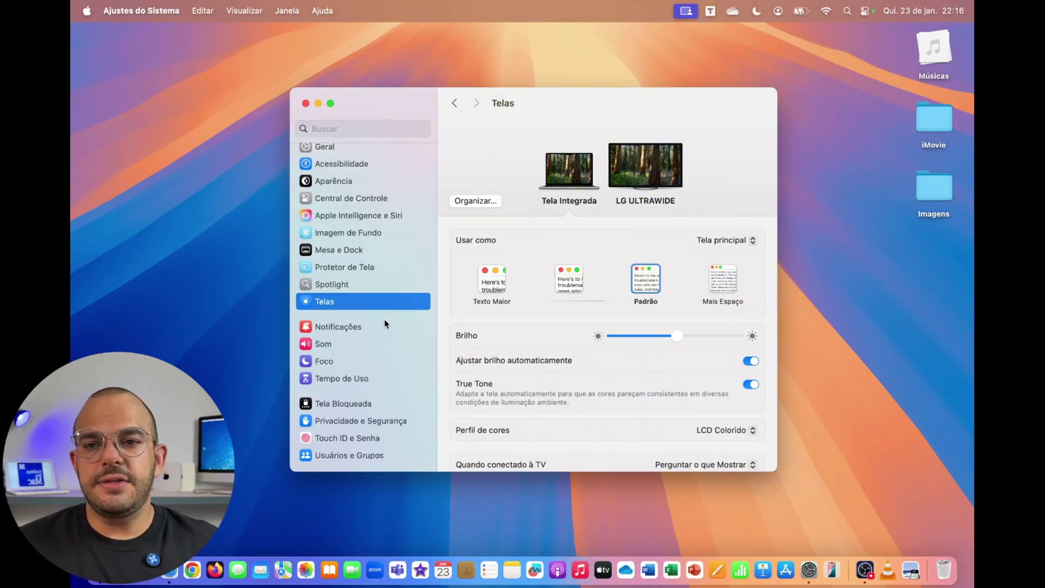
scroll(551, 306, "down", 3)
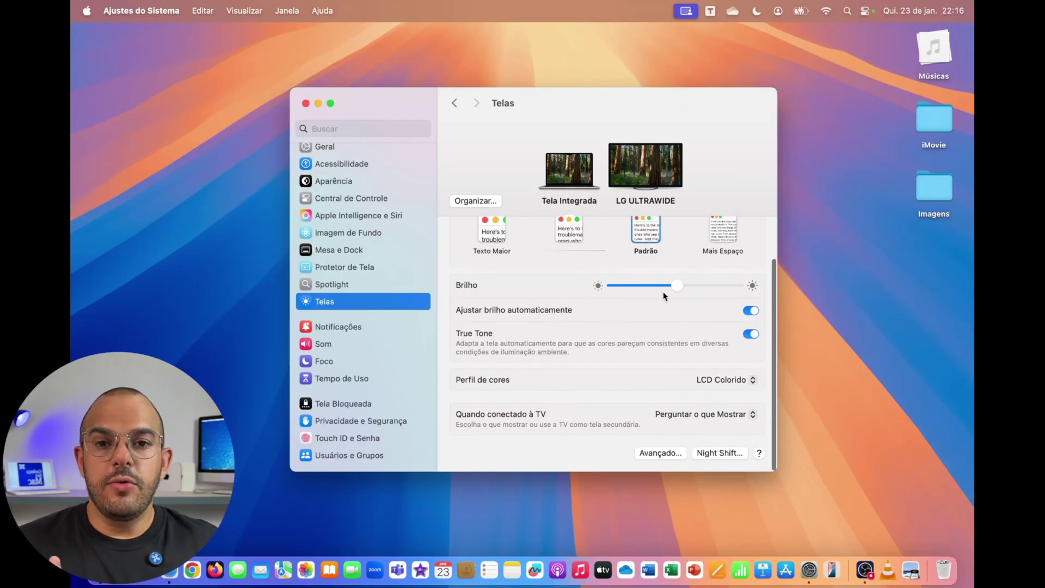
left_click(750, 311)
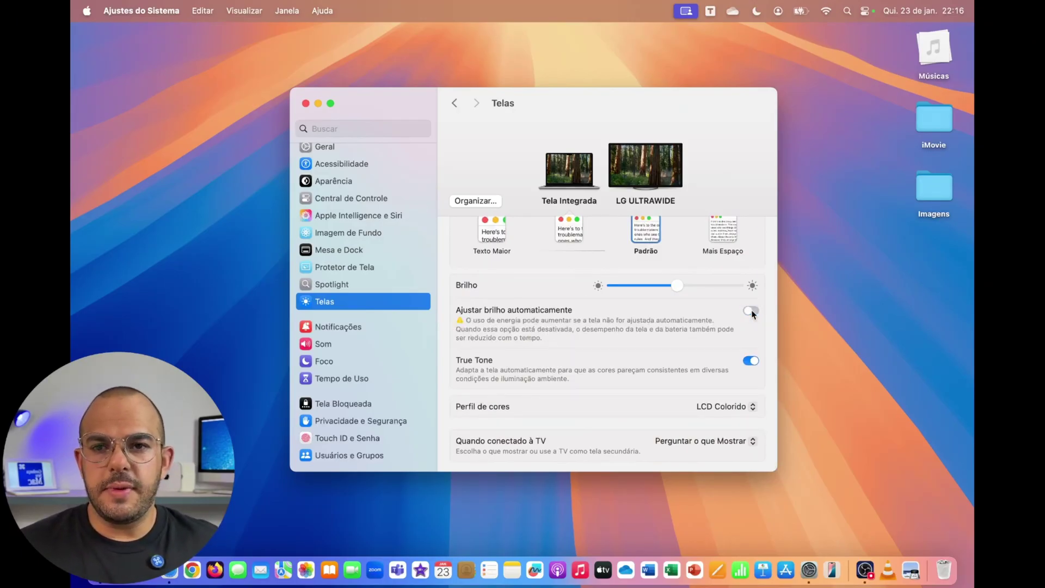
left_click(752, 311)
- Try the True Tone switch for the built-in display and look over the remaining display settings
scroll(676, 371, "up", 2)
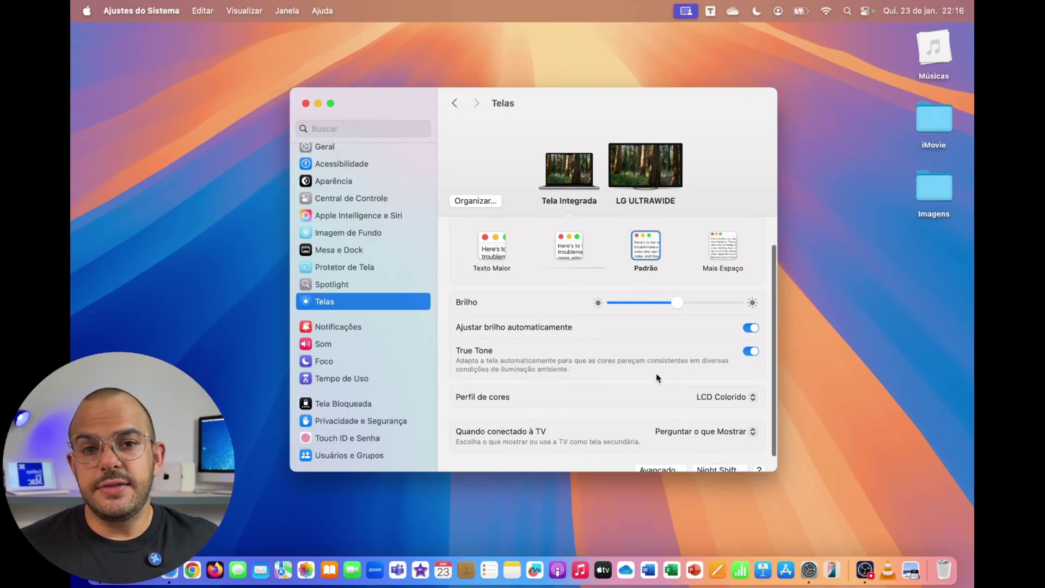
left_click(751, 352)
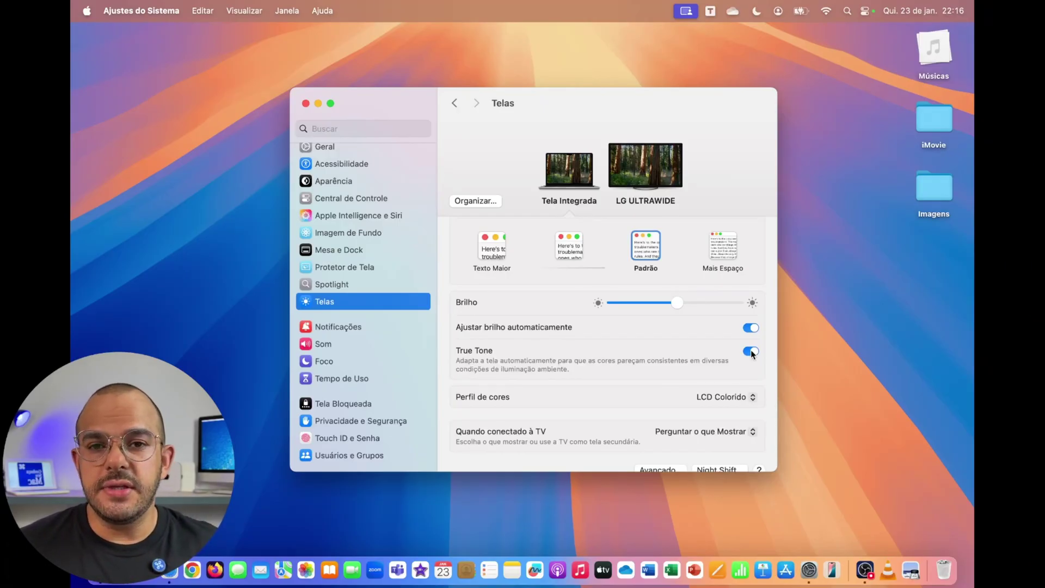
scroll(730, 379, "down", 2)
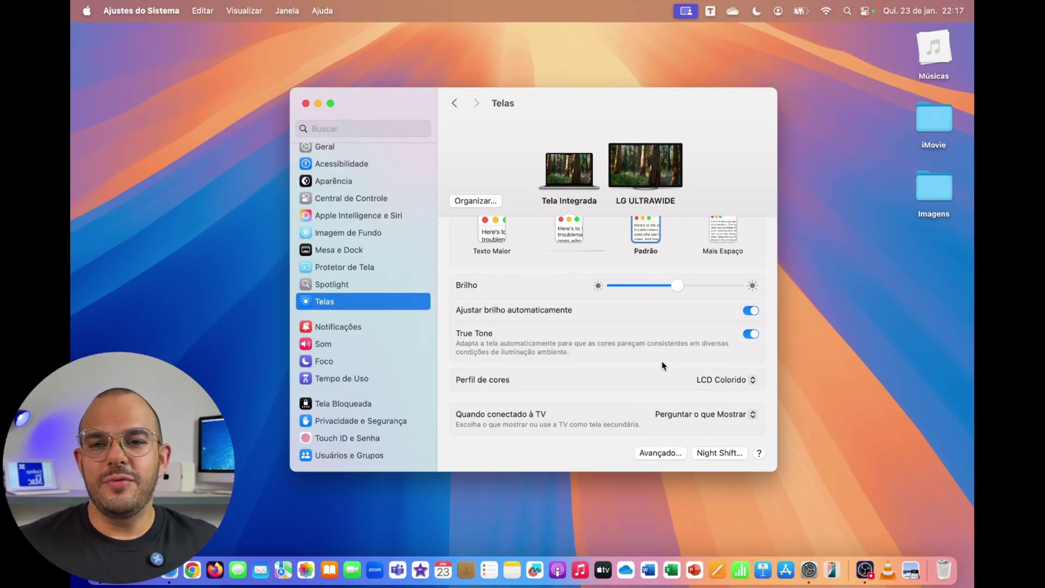
scroll(599, 338, "up", 2)
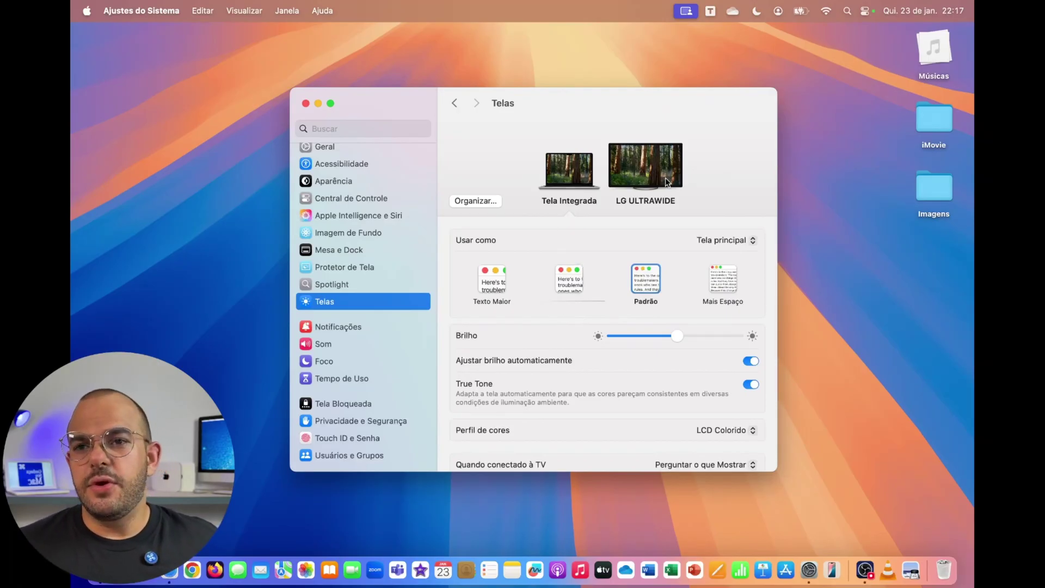
- Move the built-in display slightly lower beside the LG ULTRAWIDE in the display arrangement and accept the new layout
left_click(492, 203)
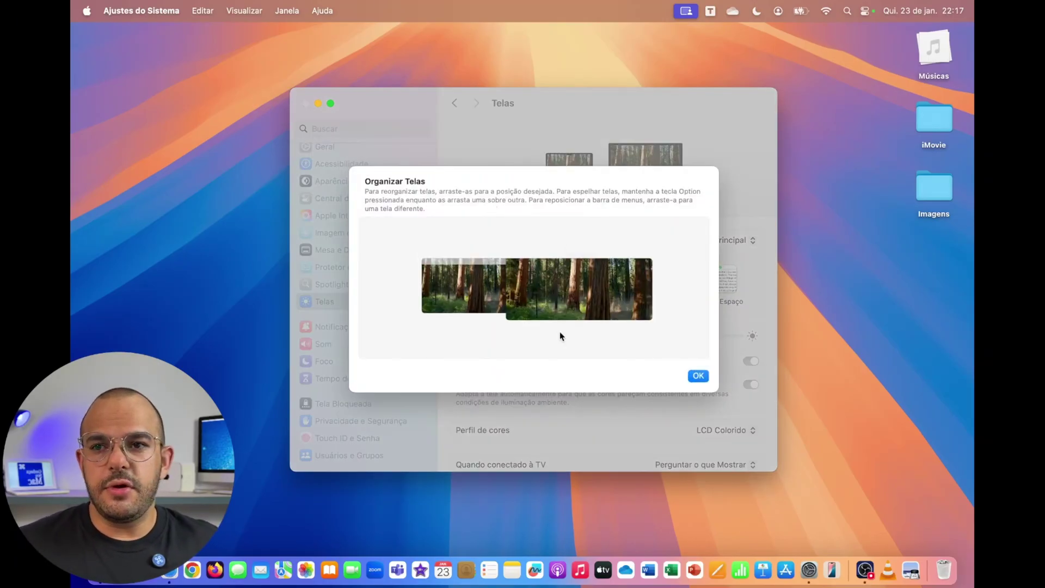
left_click_drag(494, 299, 493, 310)
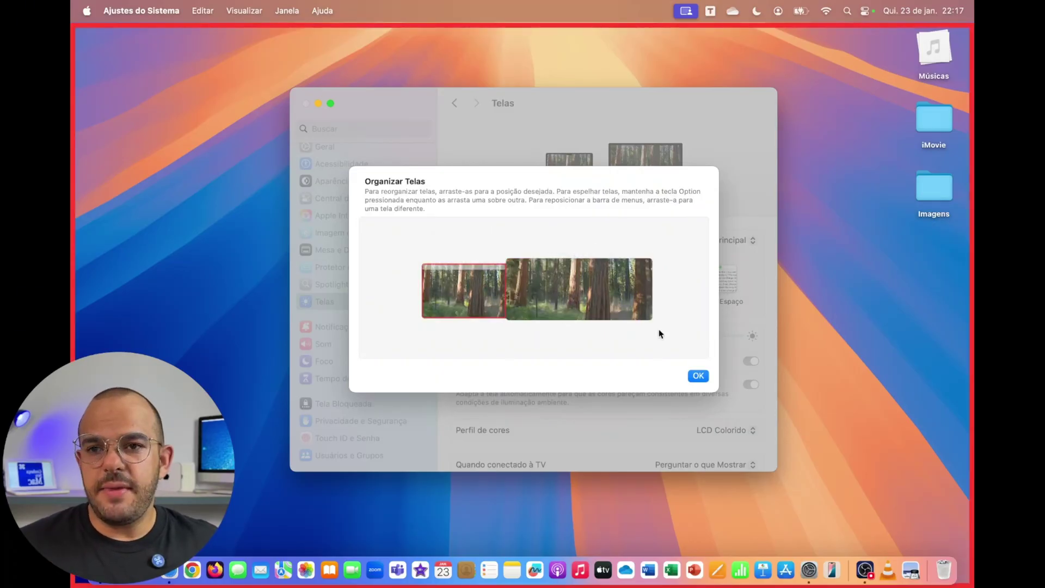
left_click(699, 376)
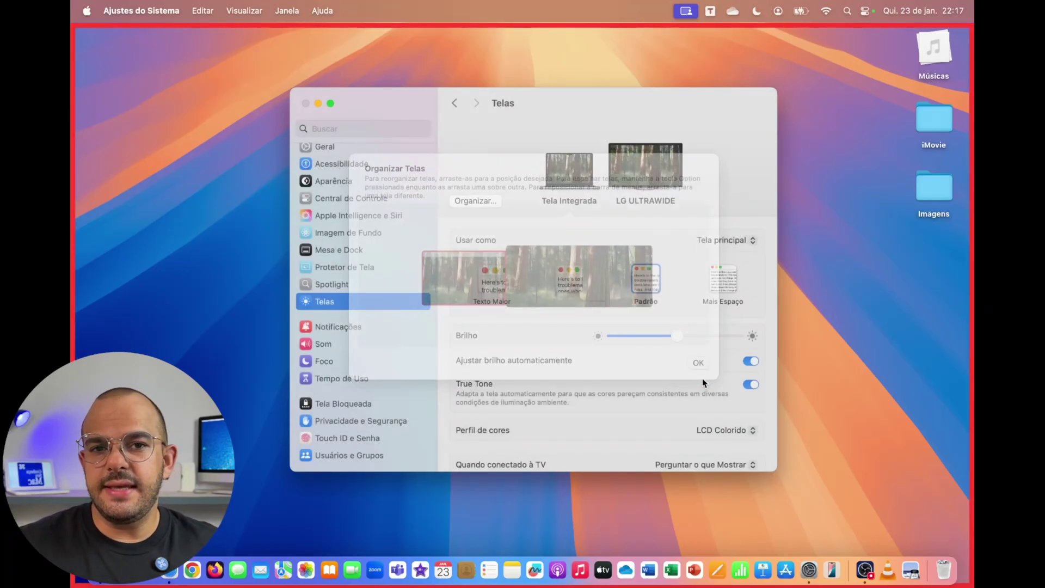
scroll(690, 383, "down", 3)
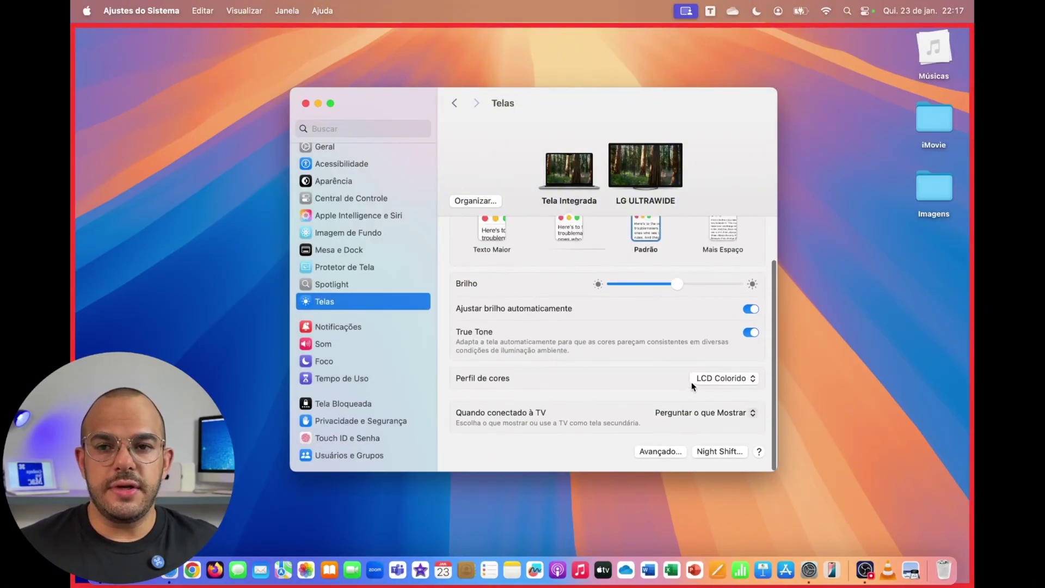